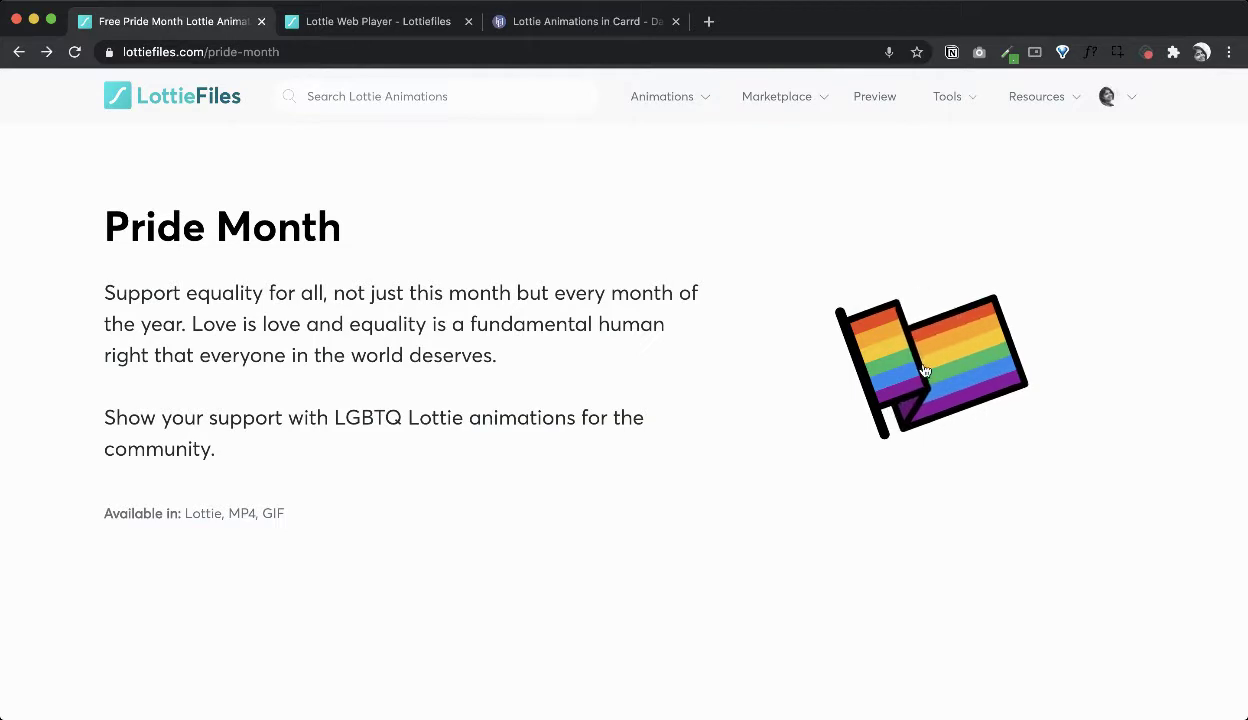
Open the Pride Rainbow card on the Pride Month page and scroll to 'Use this animation in'.
scroll(1022, 413, "down", 1)
scroll(1023, 413, "up", 2)
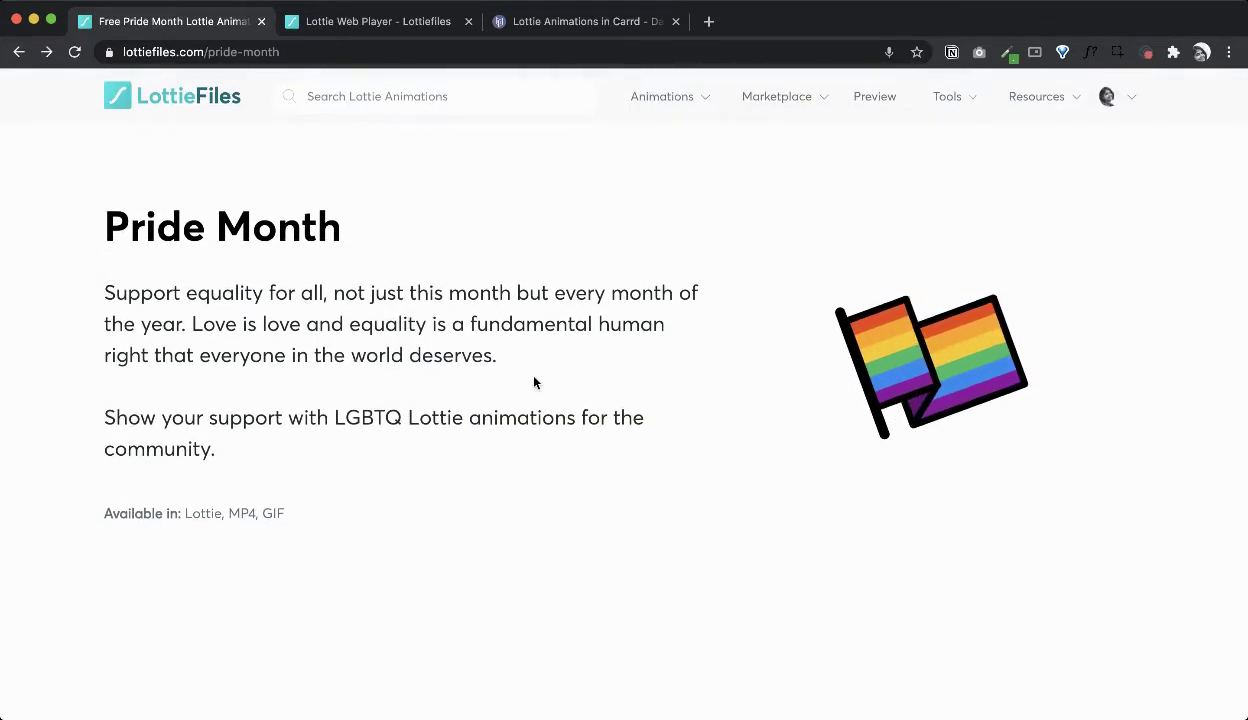
scroll(534, 382, "down", 3)
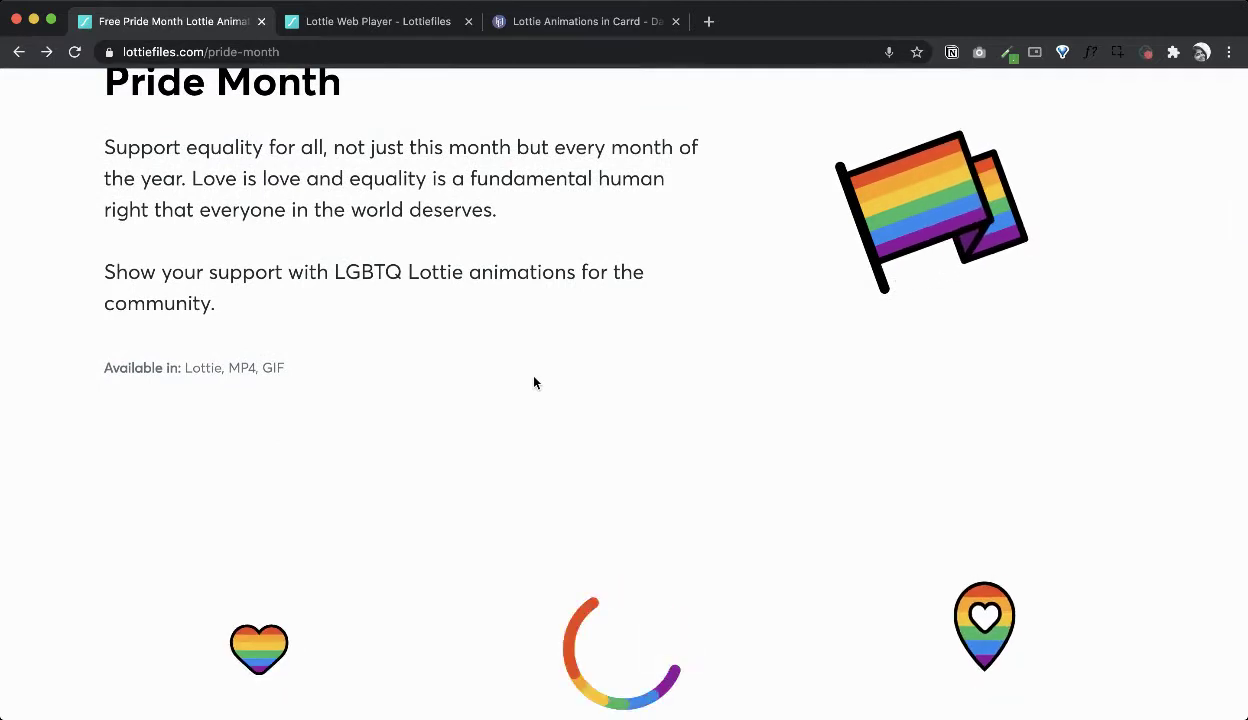
scroll(534, 382, "down", 3)
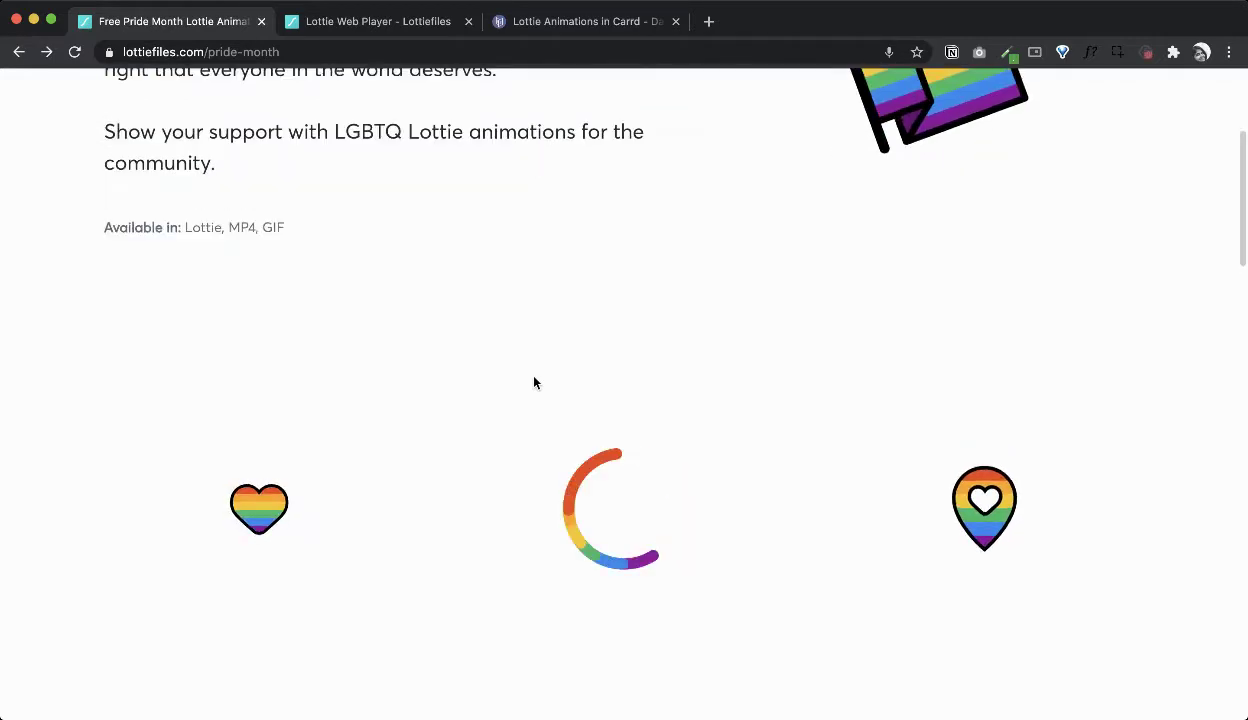
scroll(534, 382, "down", 10)
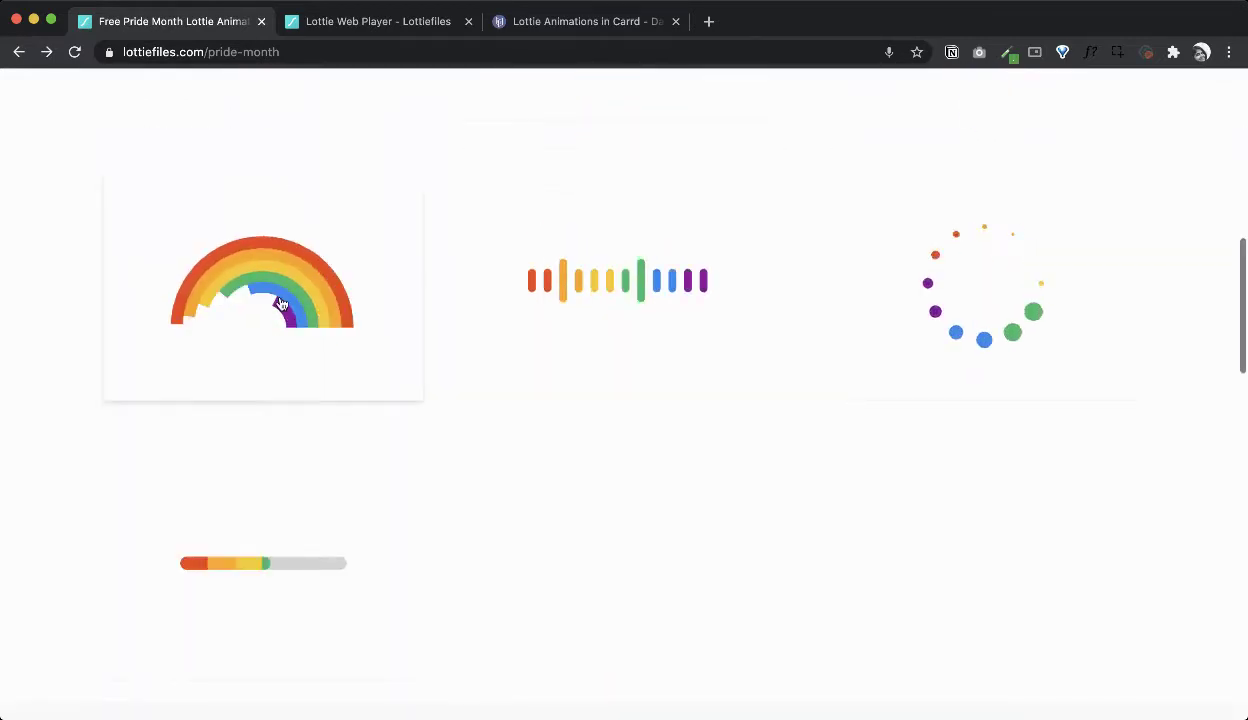
left_click(282, 304)
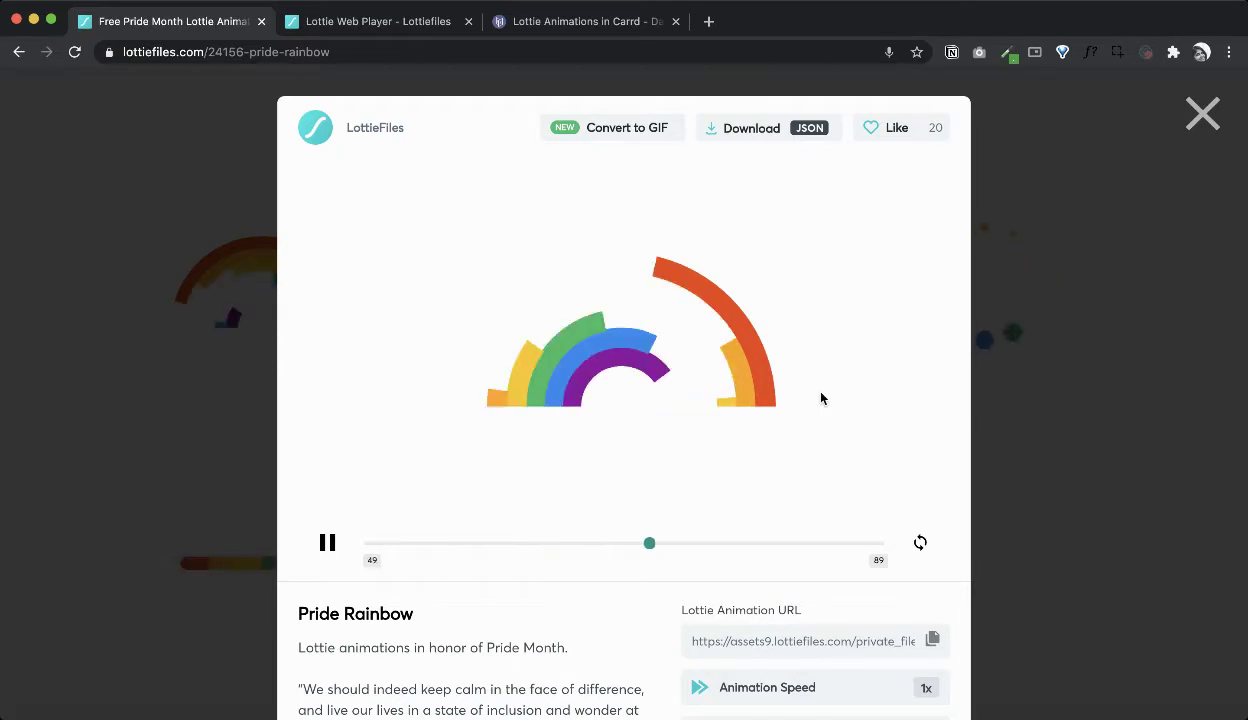
scroll(822, 399, "down", 2)
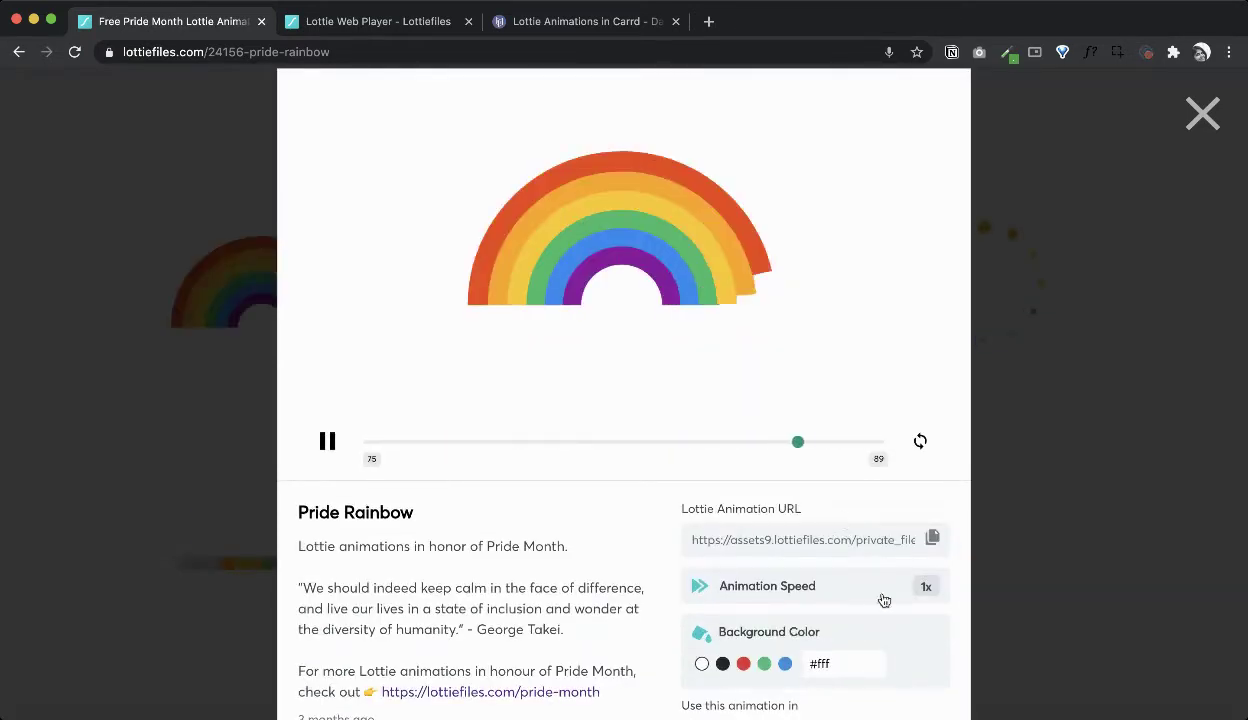
scroll(600, 587, "down", 4)
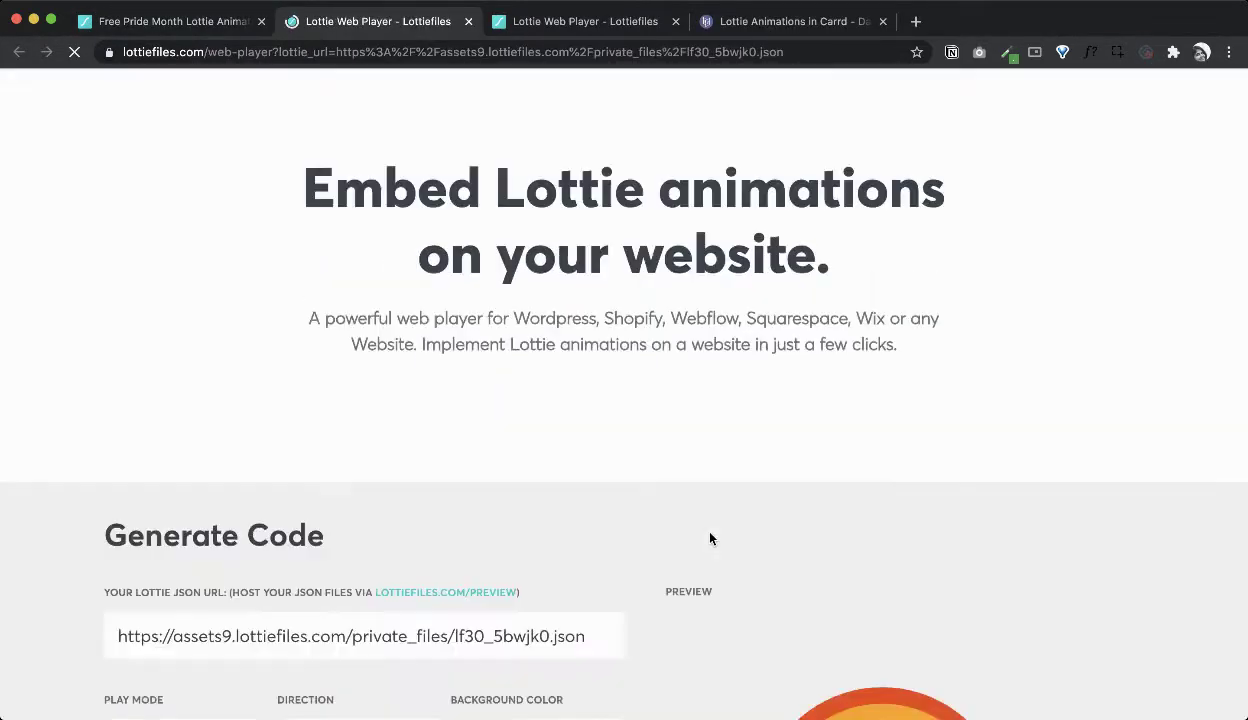
scroll(710, 539, "down", 5)
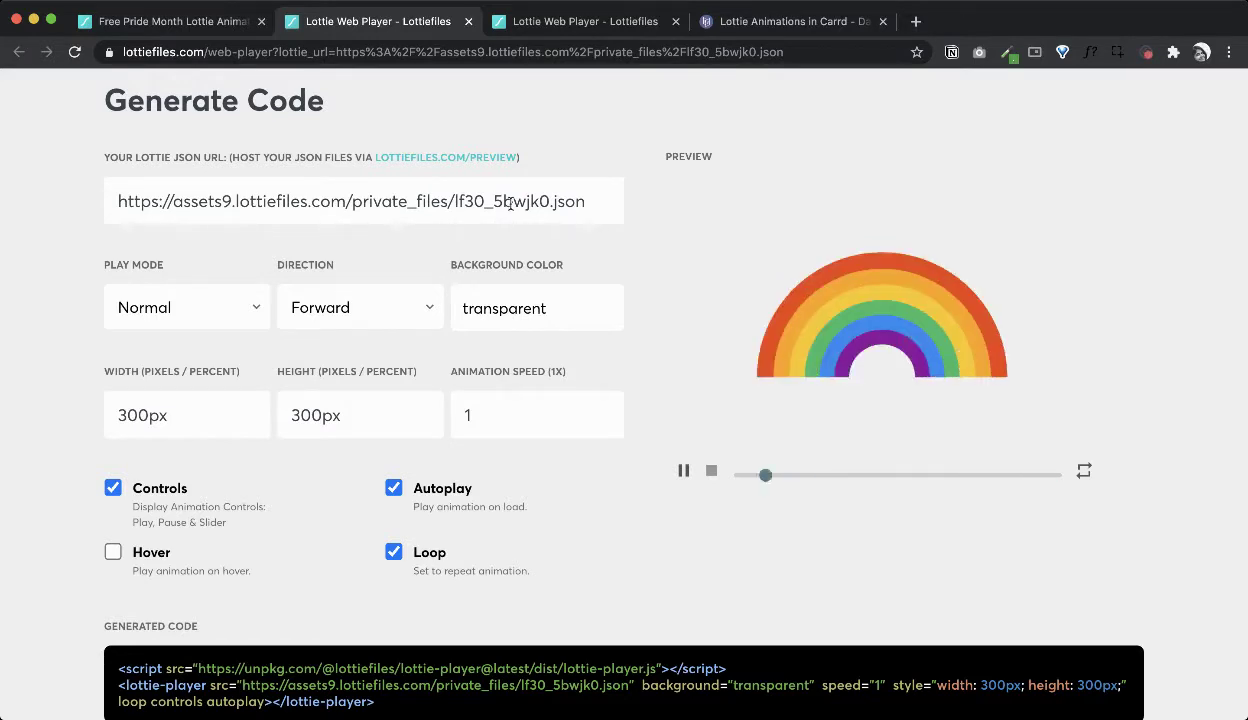
Try Bounce play mode, return to Normal, and set the rainbow's Direction to Backward.
left_click(233, 317)
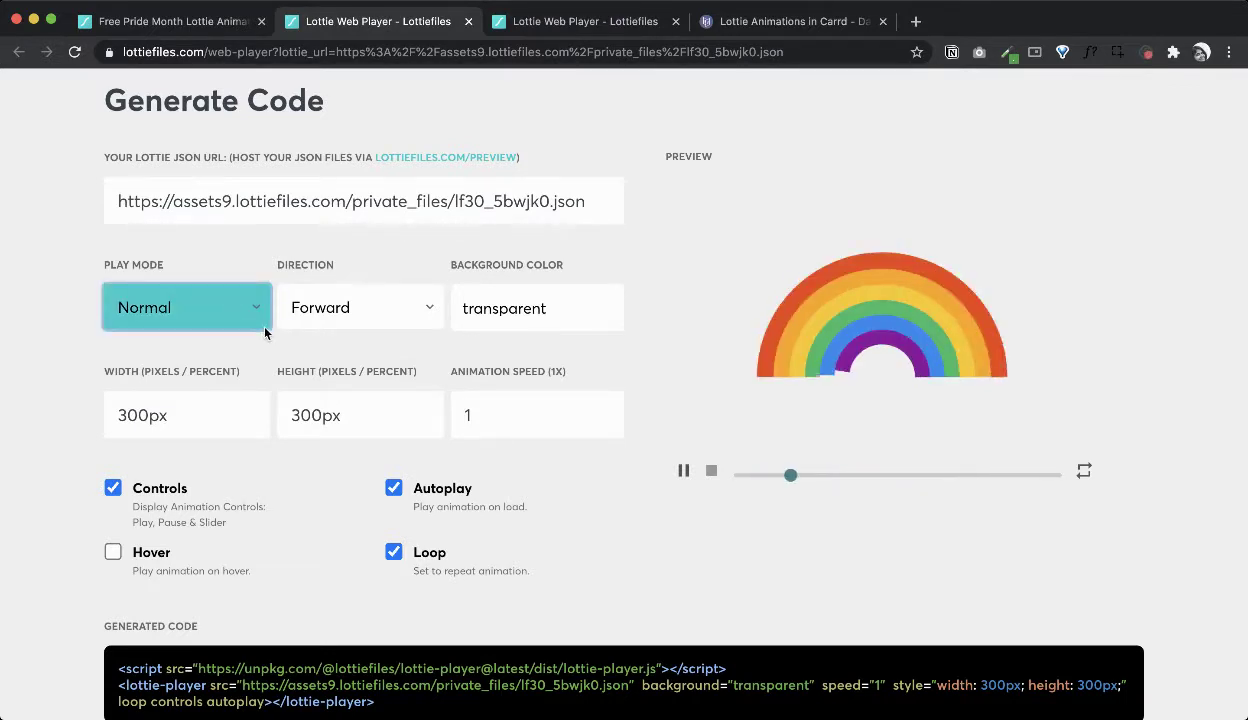
left_click(265, 332)
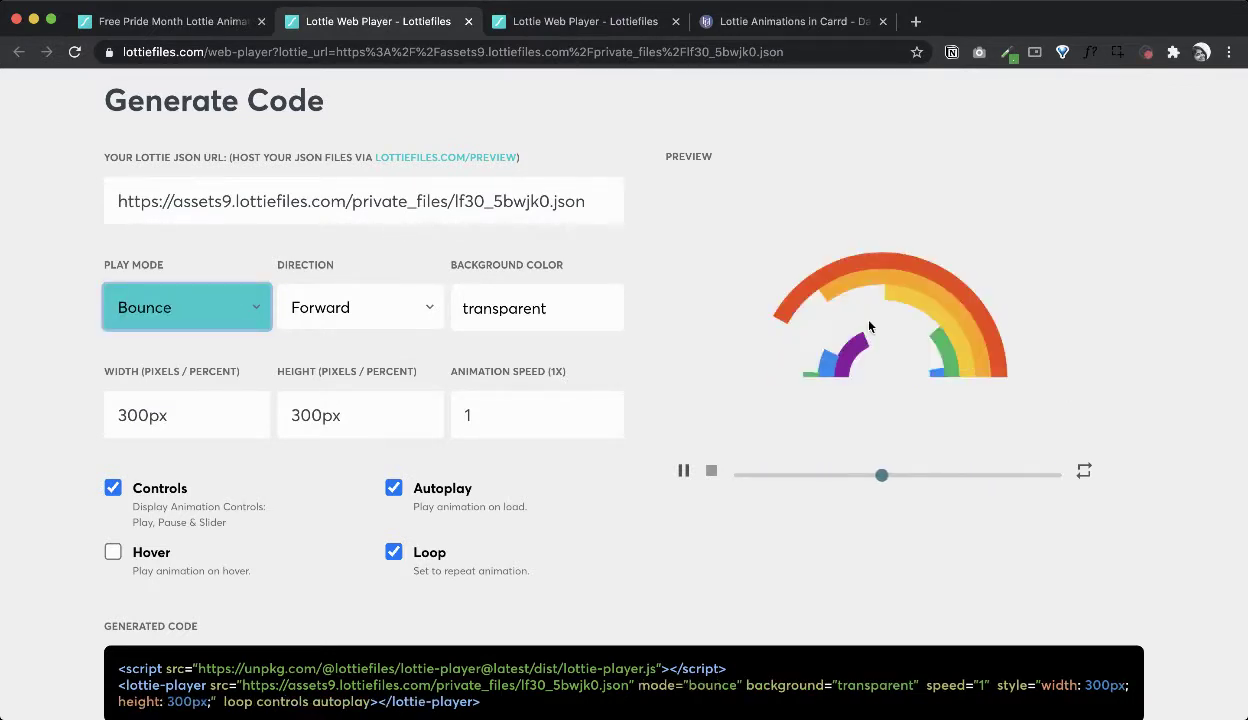
left_click(214, 290)
left_click(214, 288)
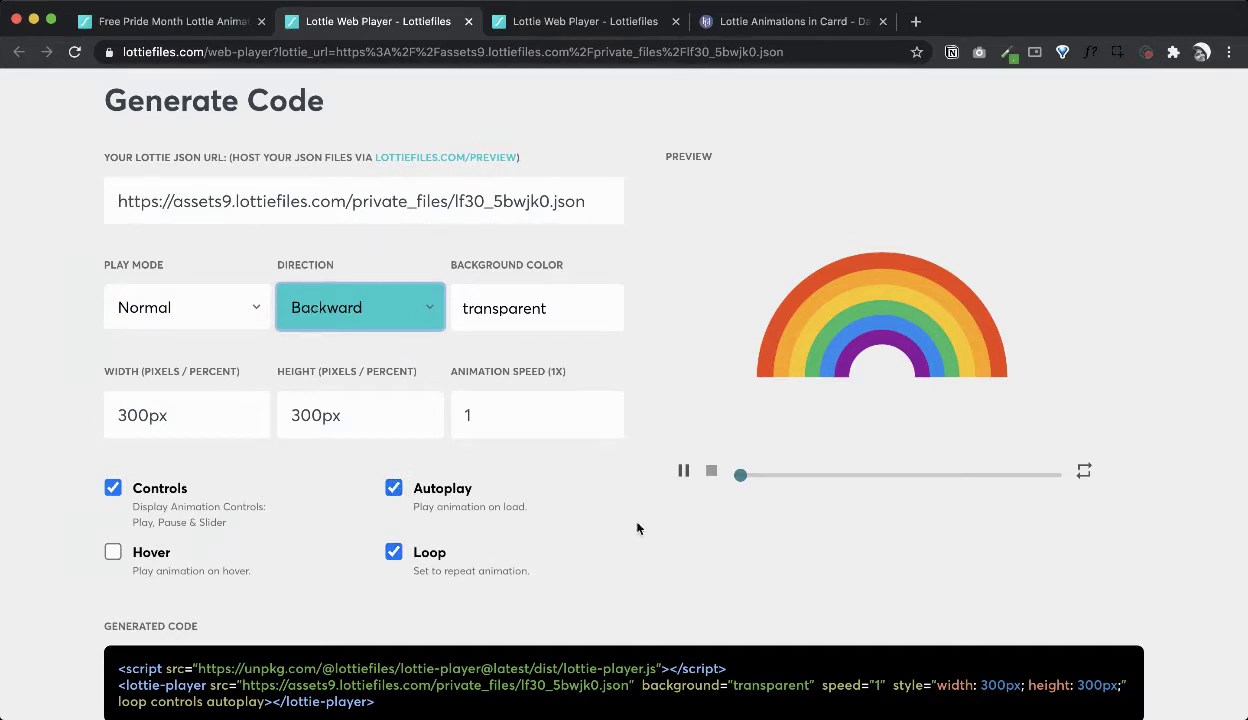
left_click(681, 476)
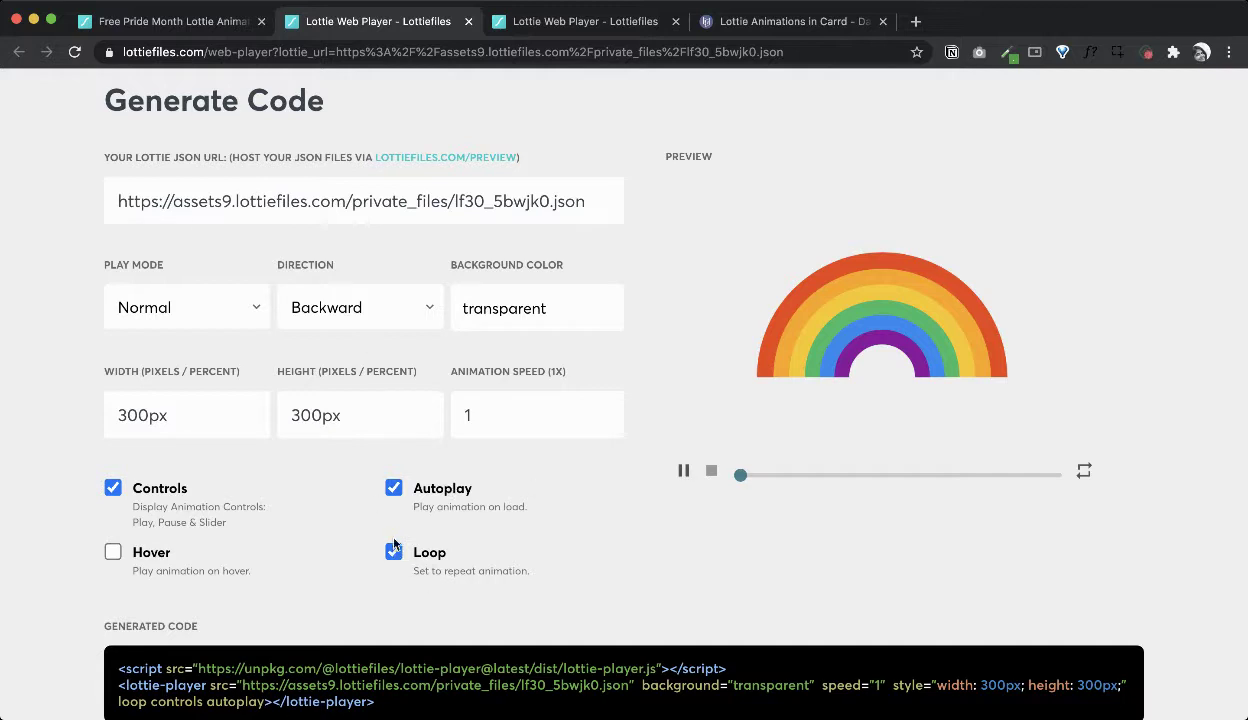
left_click(215, 320)
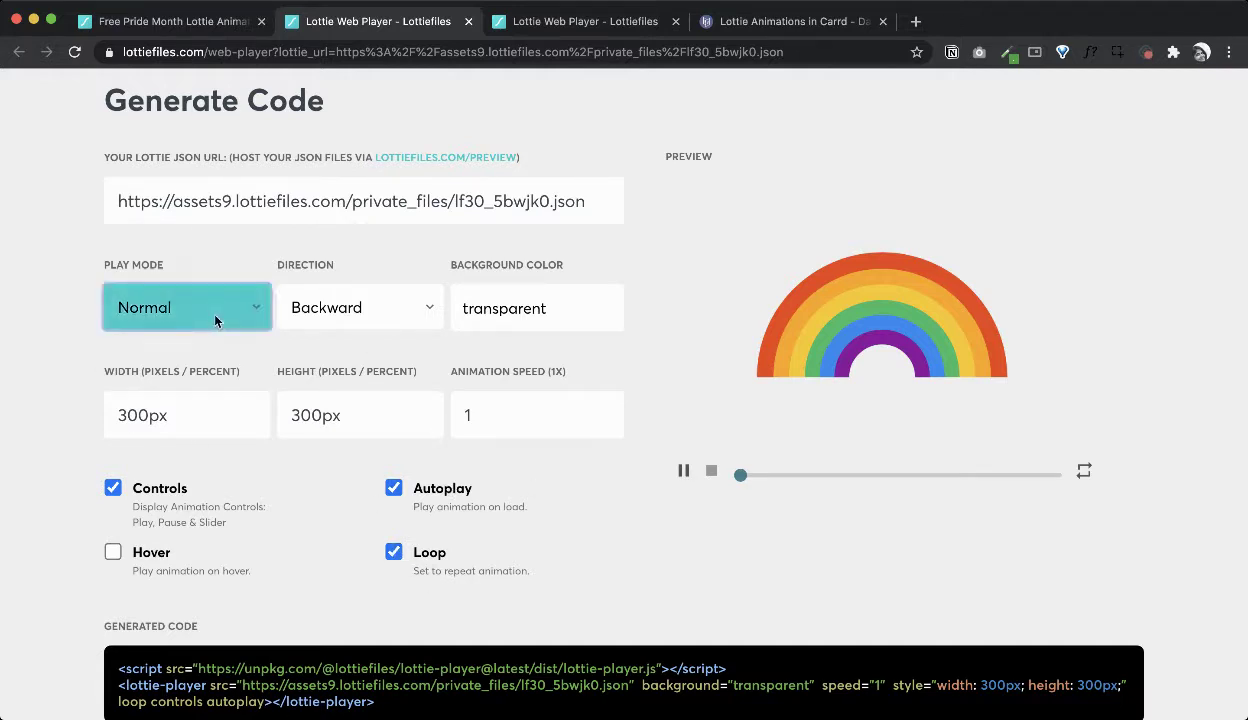
left_click(546, 310)
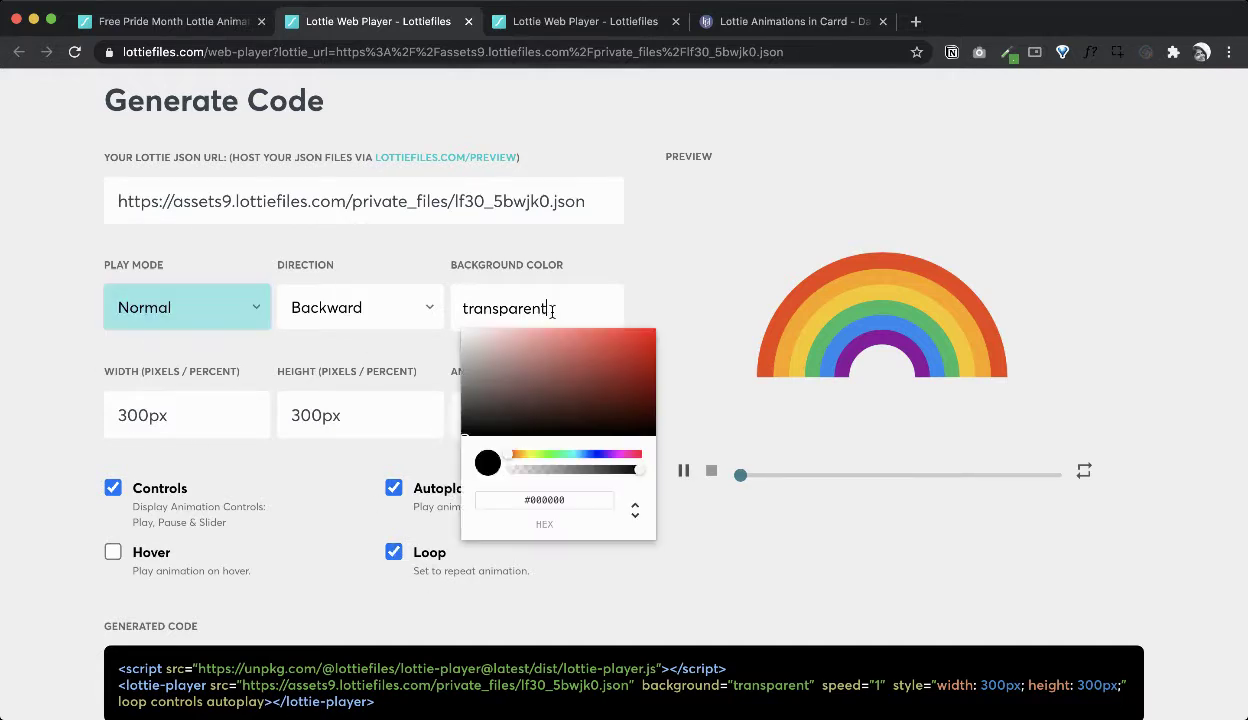
left_click(544, 380)
left_click_drag(545, 380, 617, 431)
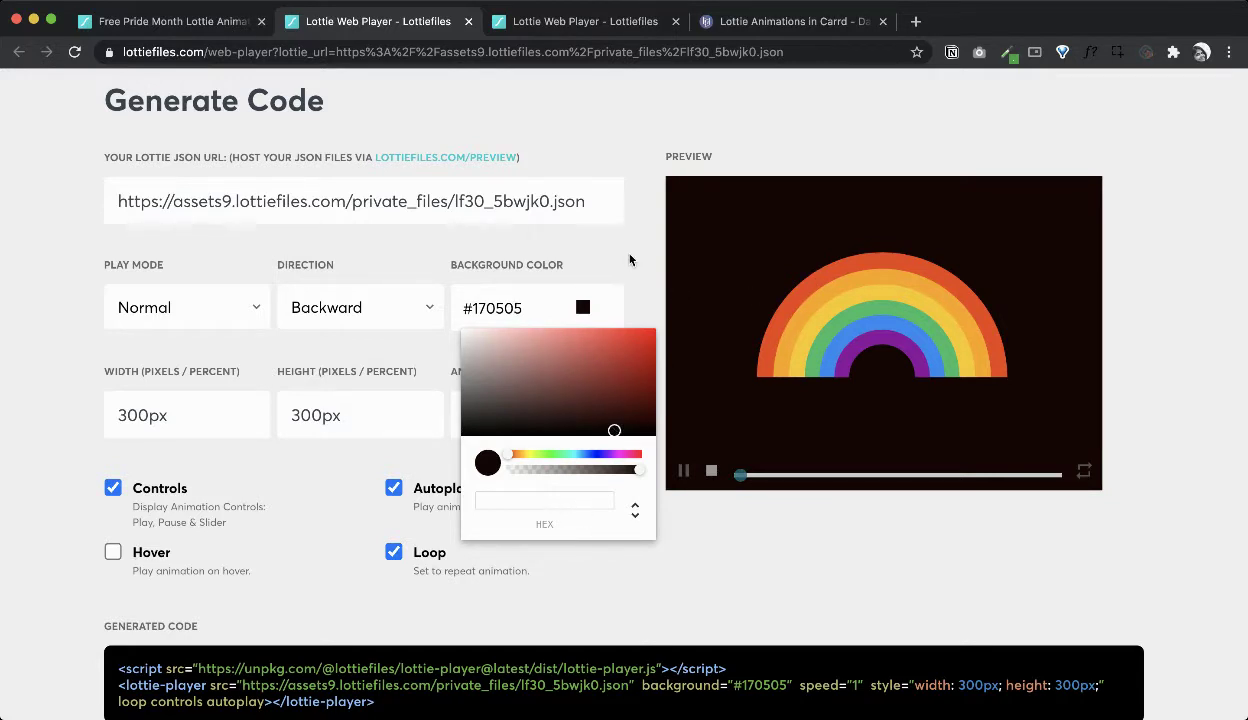
left_click(630, 260)
left_click(530, 308)
type("transparent")
left_click(595, 271)
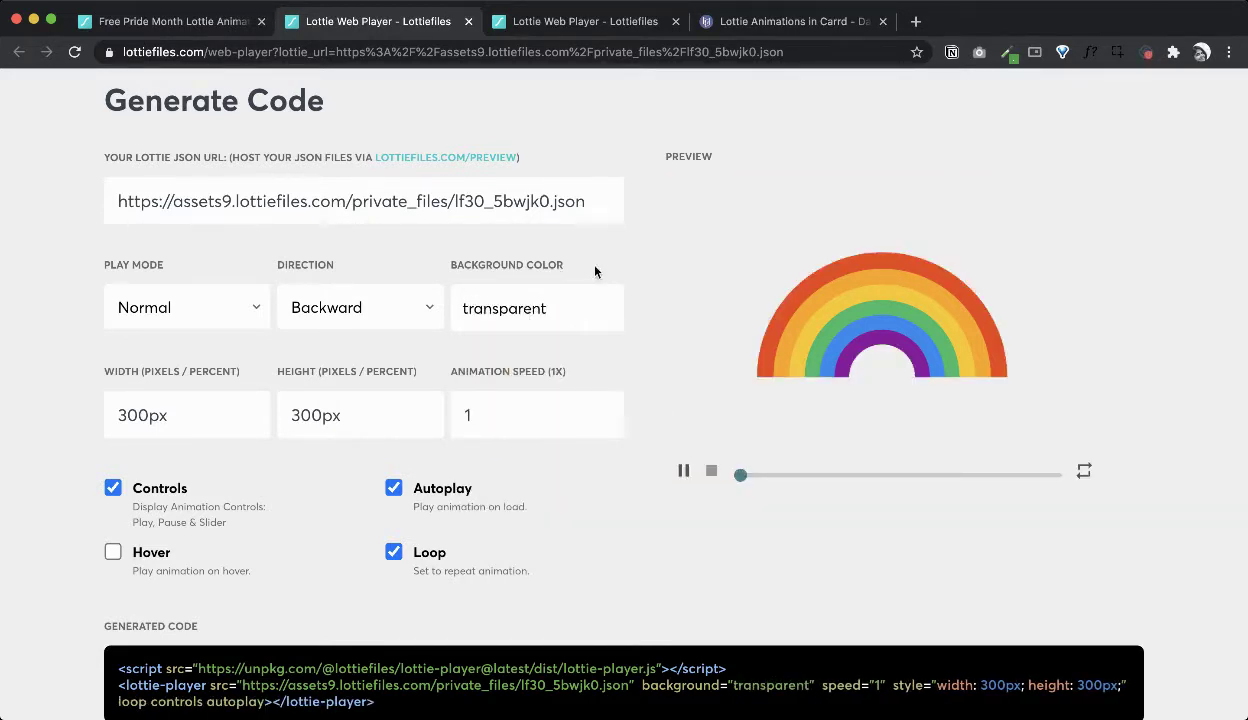
Uncheck Controls in the embed settings and toggle Loop off and back on.
left_click(113, 488)
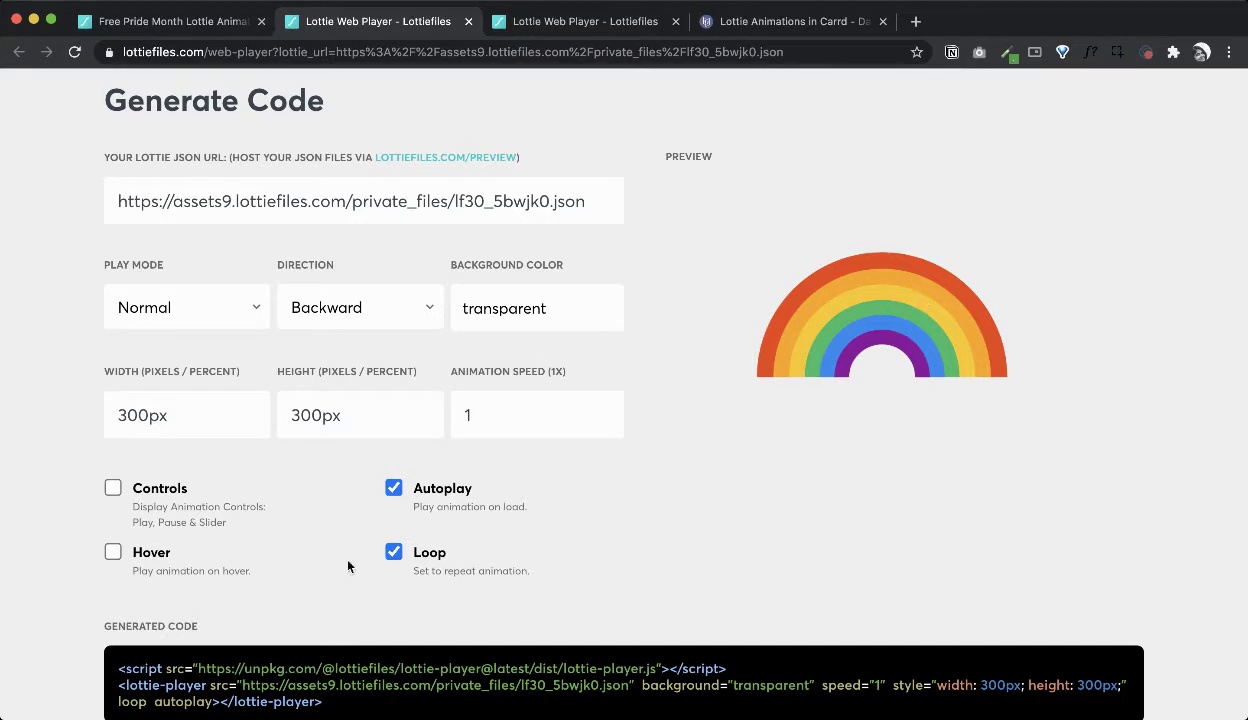
left_click(394, 549)
left_click(394, 549)
scroll(787, 369, "up", 2)
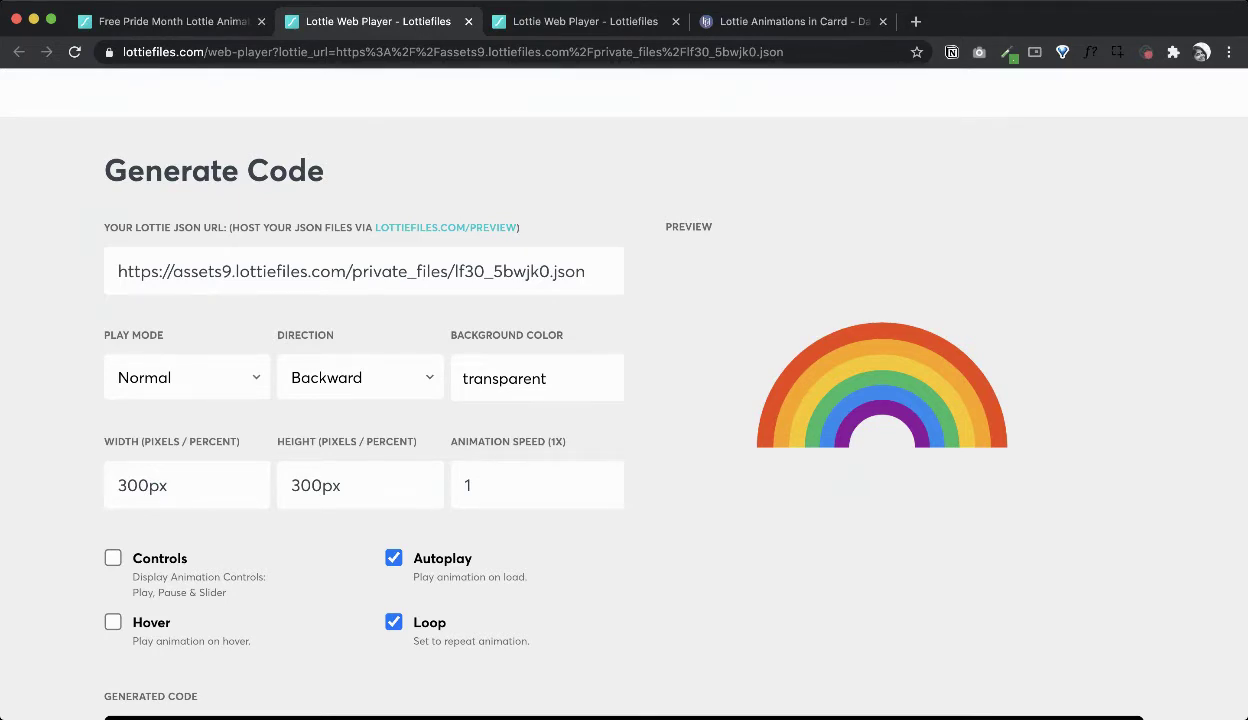
Return to the Pride Rainbow tab and load the animation in Lottie Editor via Edit Layer Colors.
left_click(205, 30)
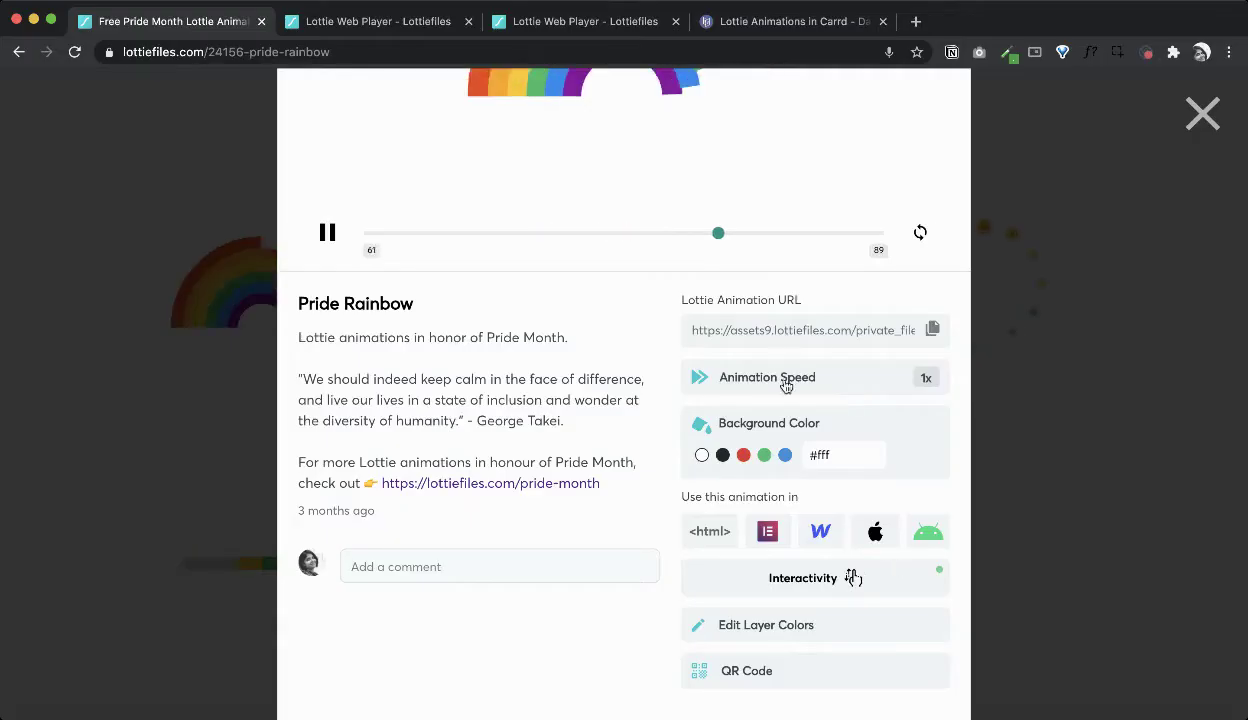
scroll(785, 386, "up", 3)
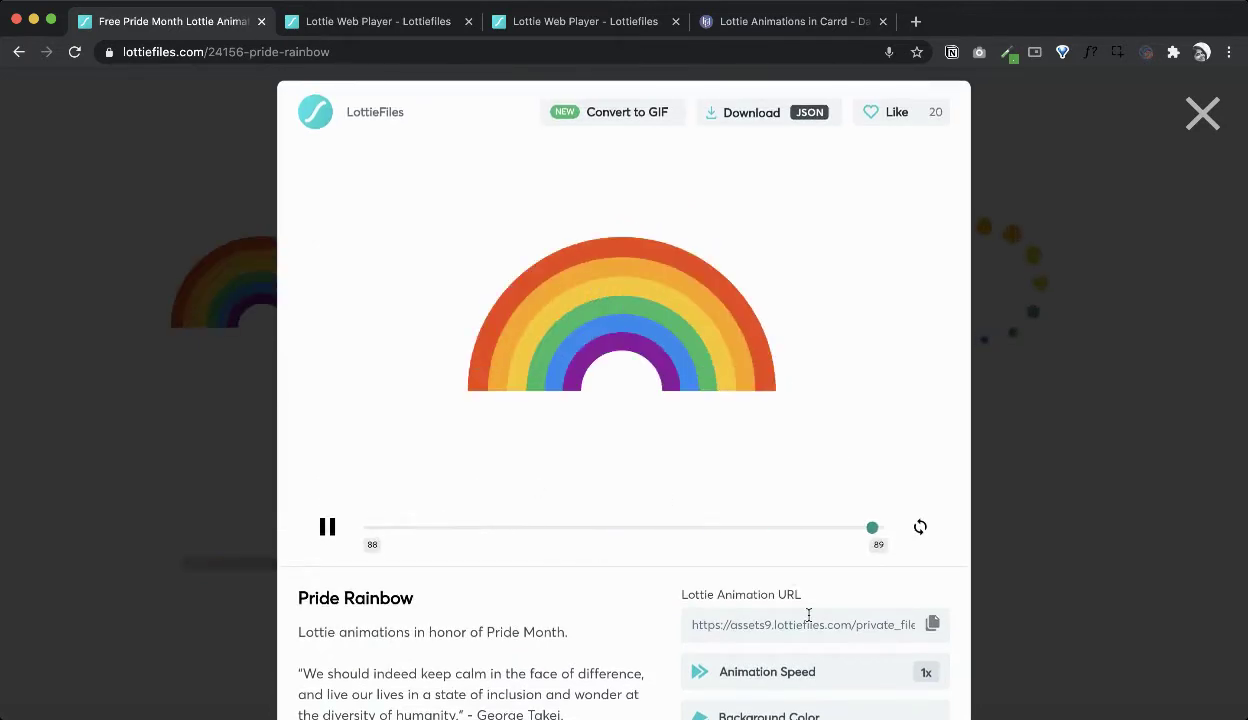
scroll(850, 649, "down", 3)
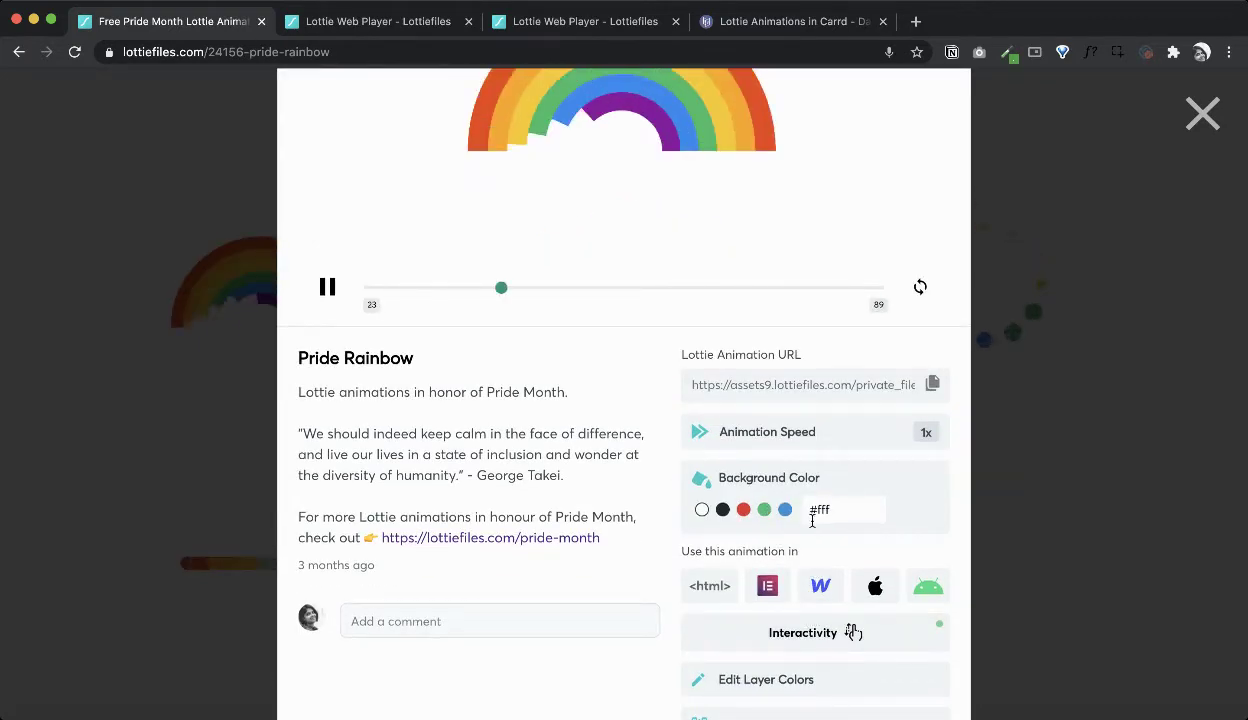
scroll(814, 527, "up", 2)
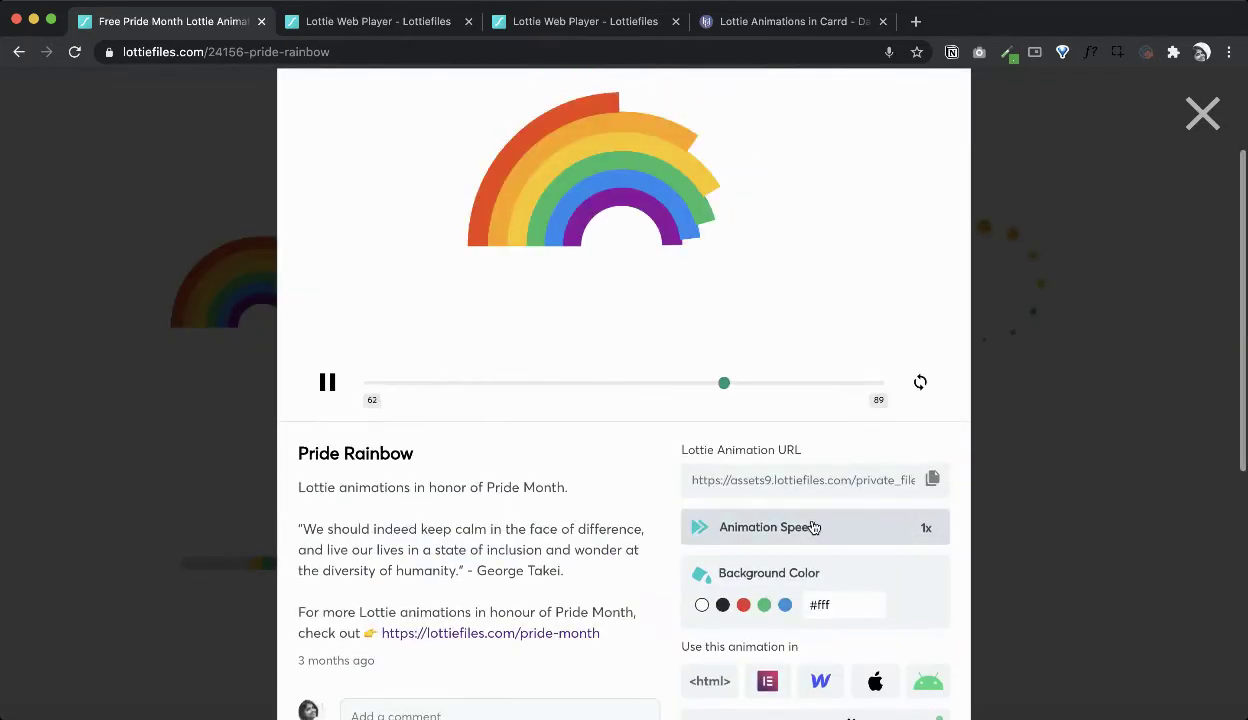
left_click(846, 612)
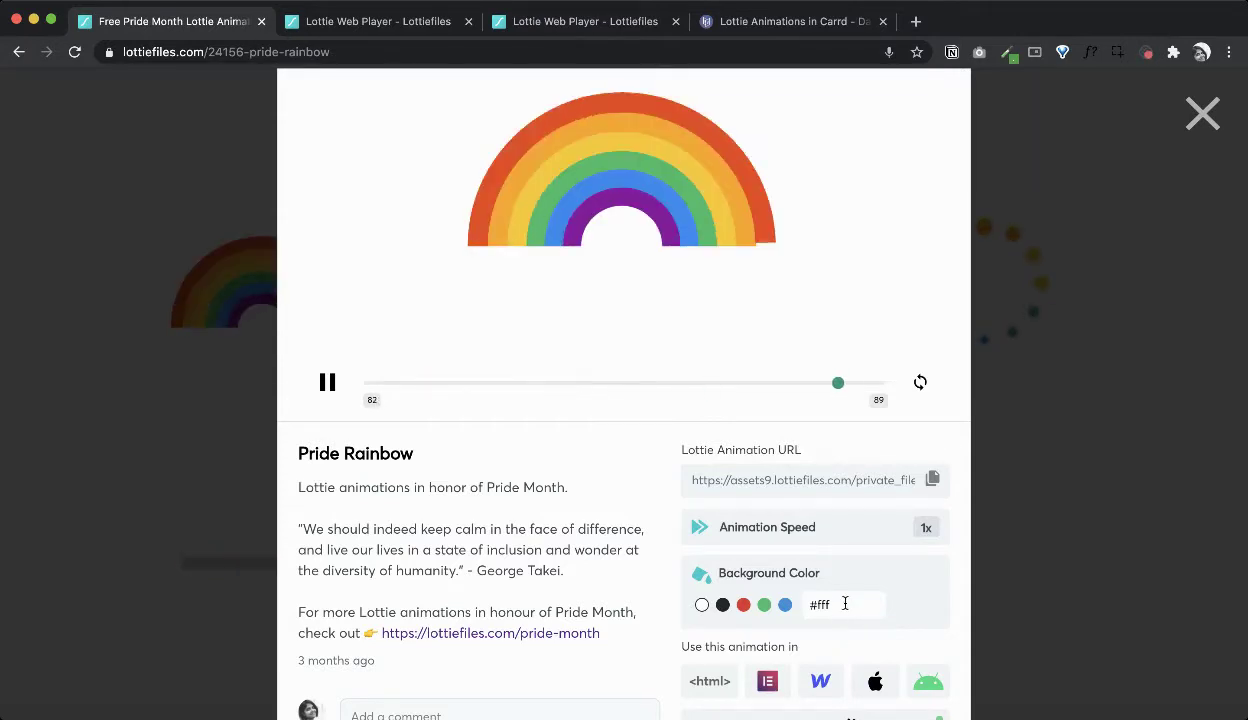
scroll(830, 600, "down", 4)
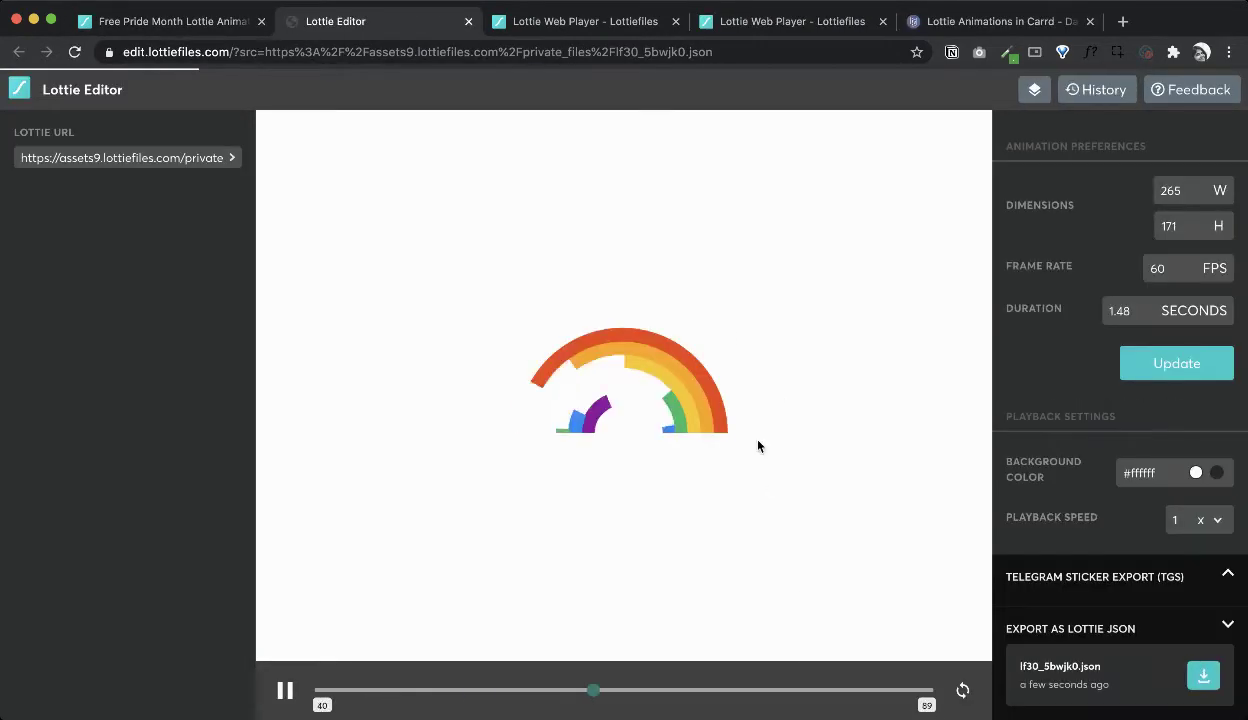
Recolour the #8D00A1 swatch in Grouped Colors to dark green #417505 and update.
scroll(1104, 495, "down", 5)
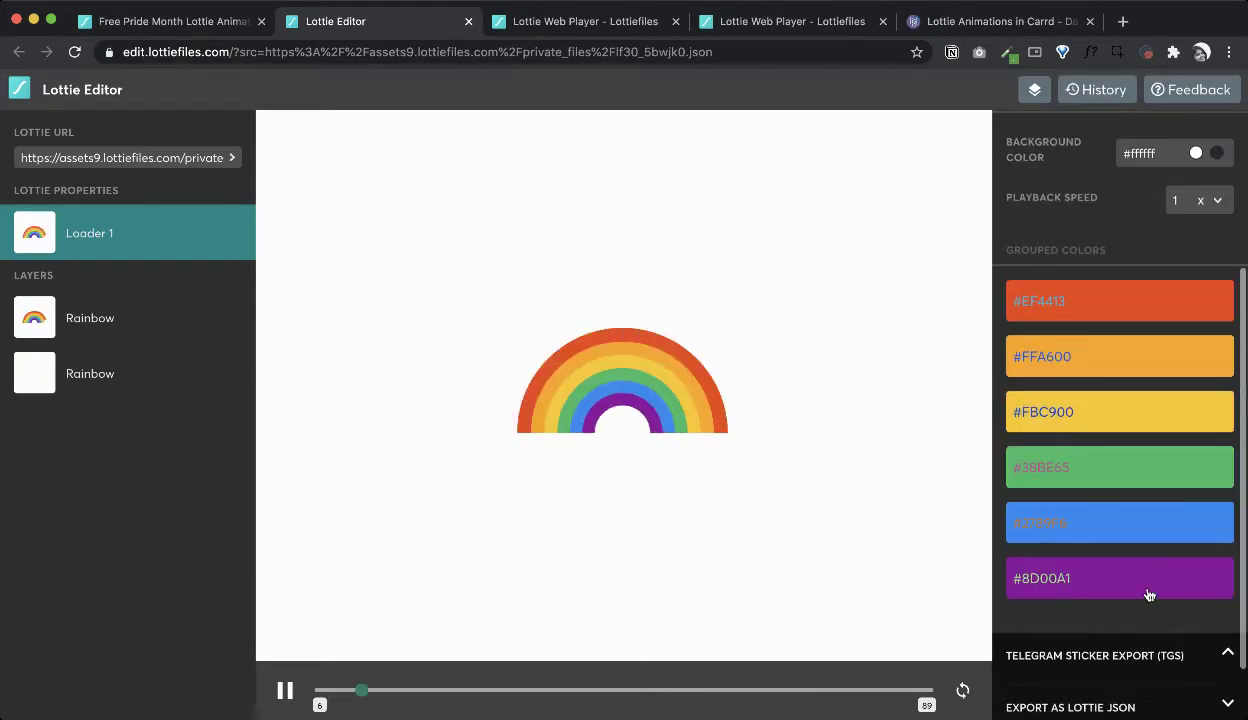
left_click(1158, 584)
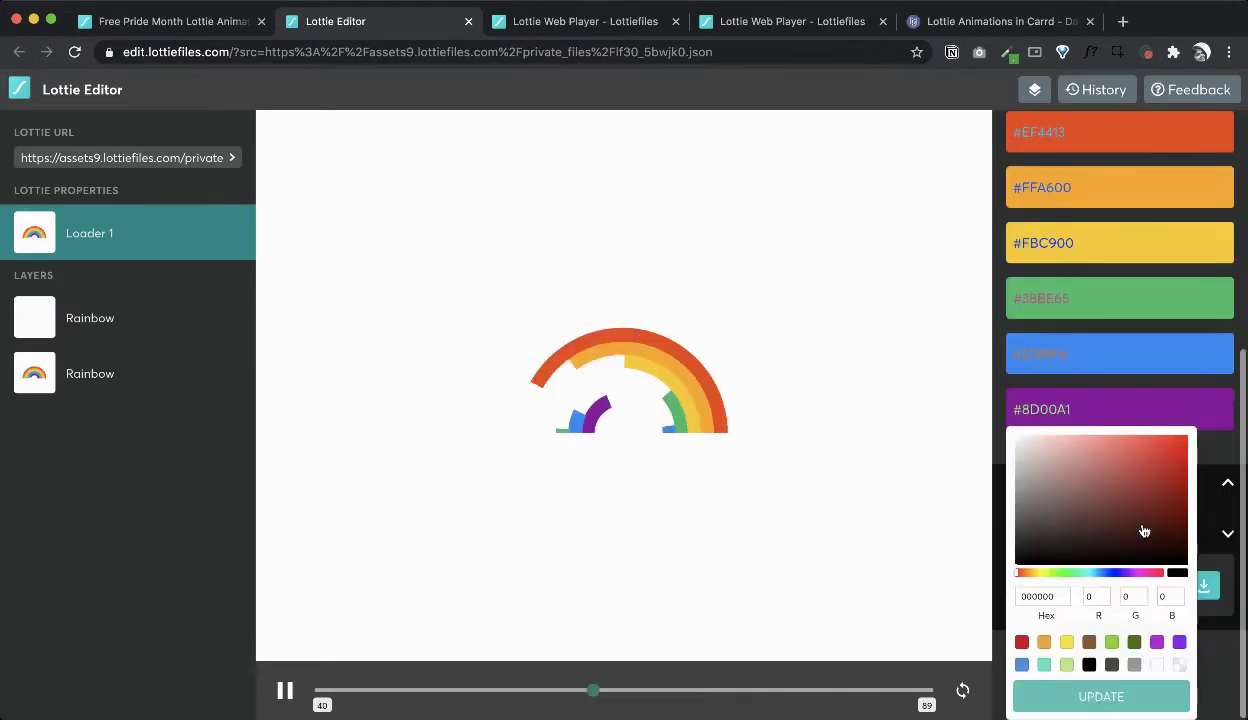
scroll(1142, 540, "down", 3)
left_click(1136, 647)
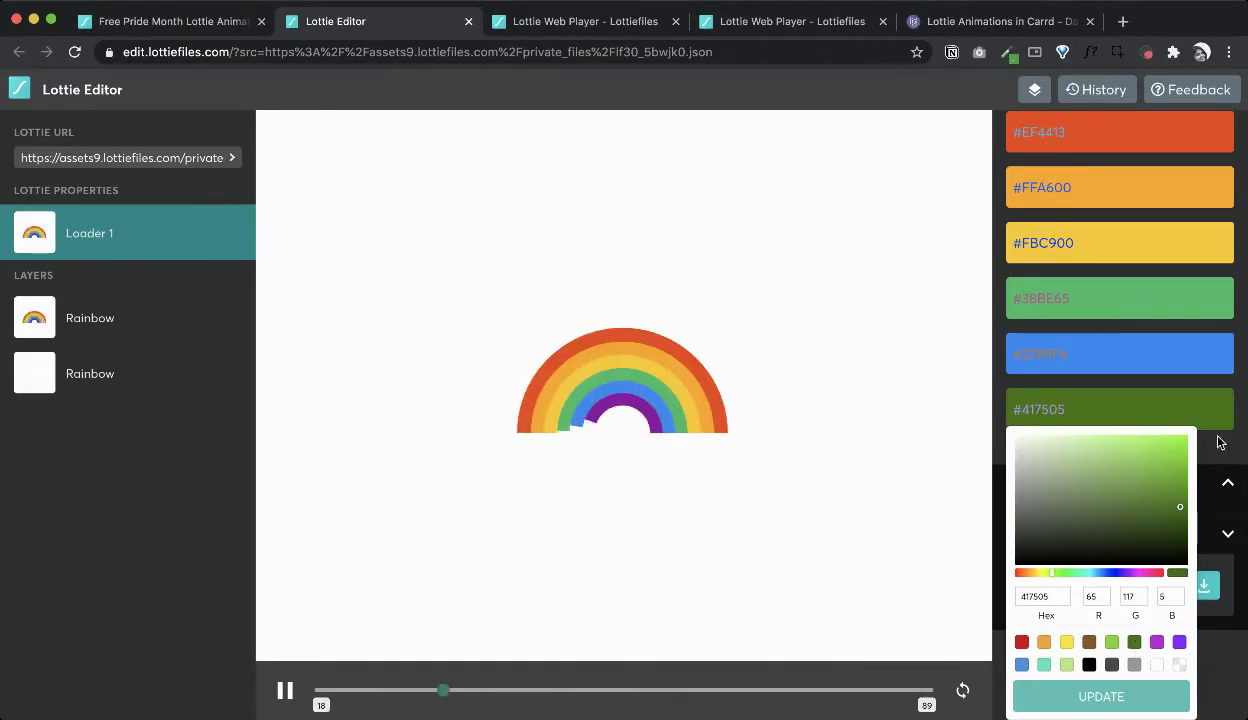
left_click(1150, 696)
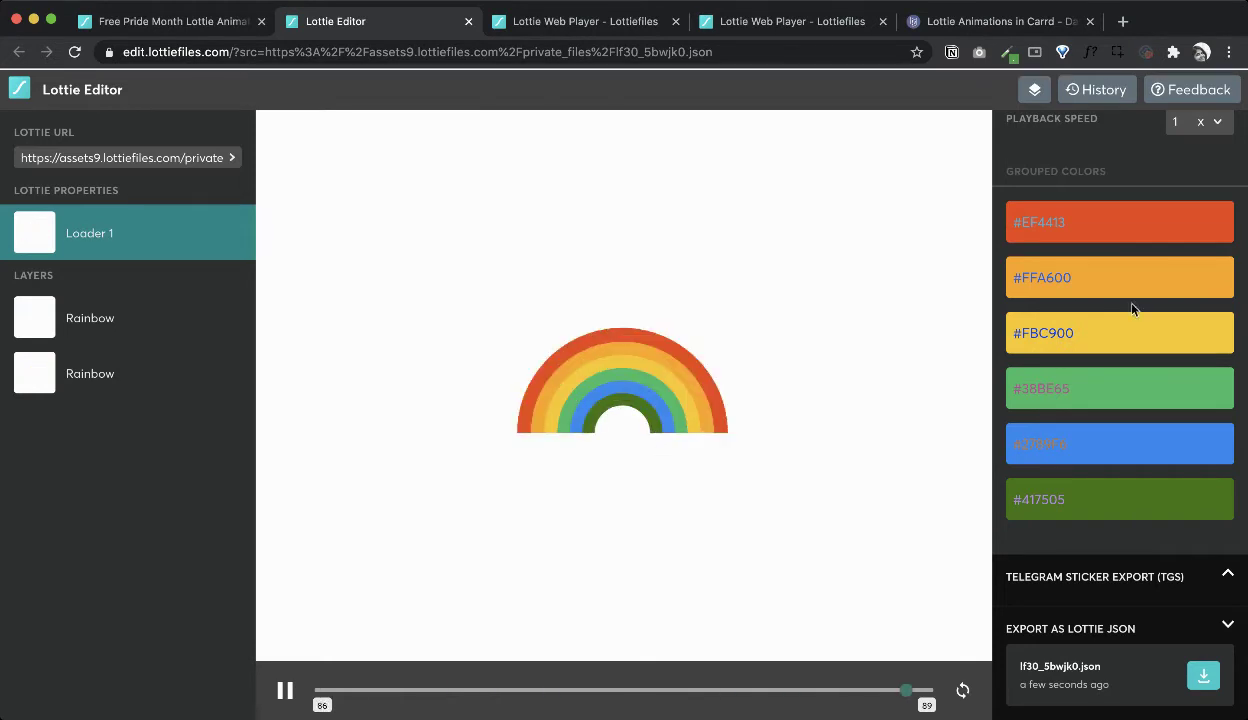
Load the lf30_editor_kmxHr5.json version from History, then reload the original animation from its URL.
left_click(1099, 91)
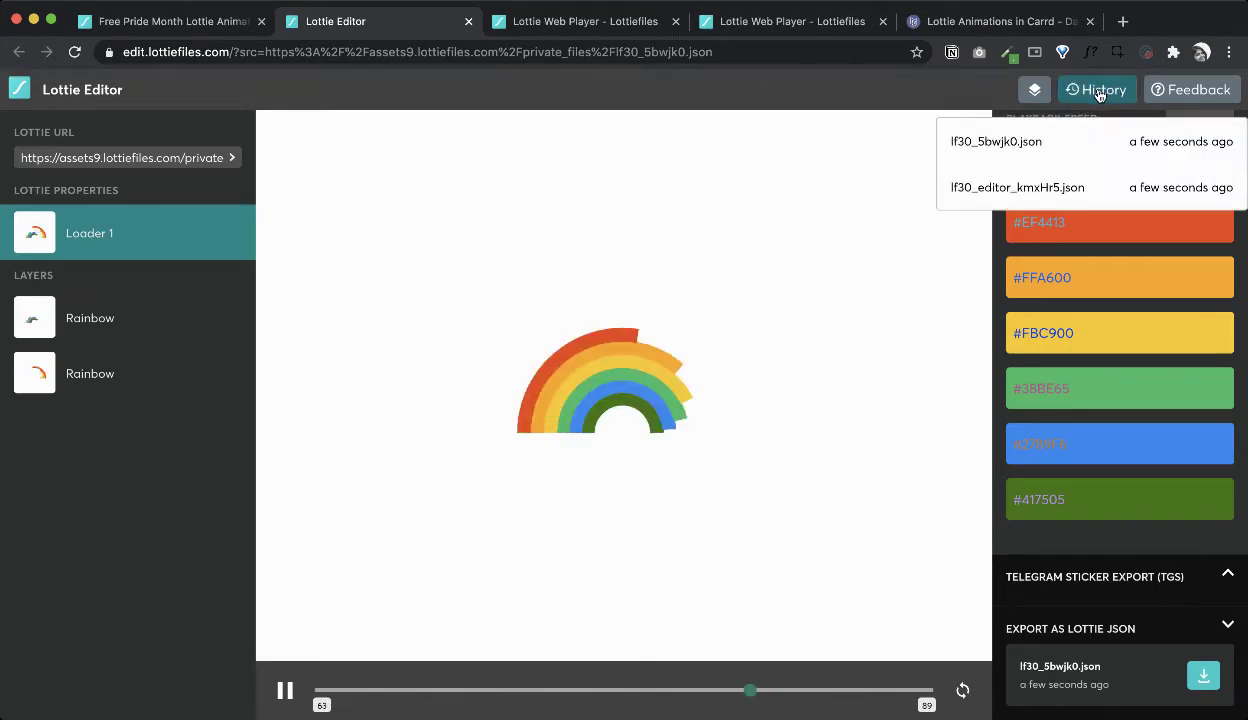
left_click(1114, 187)
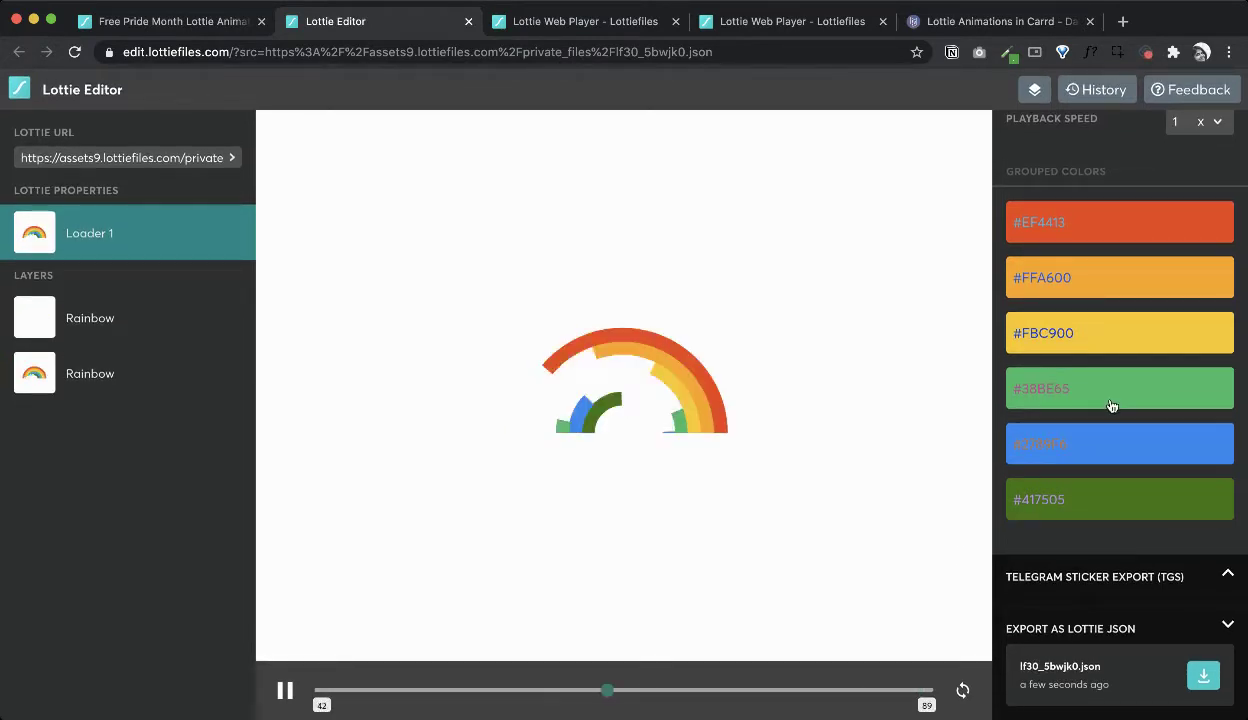
left_click(232, 158)
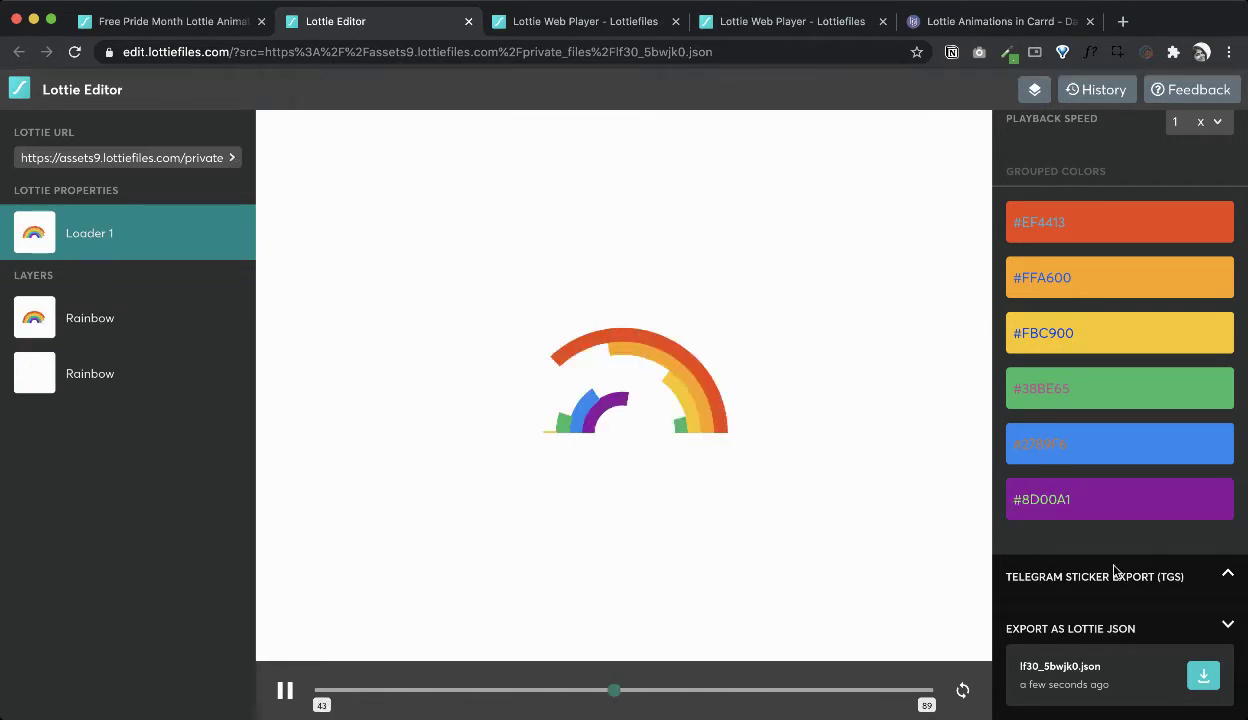
Apply the Animation Preferences update and select the rainbow's hosted JSON URL.
scroll(1243, 605, "up", 5)
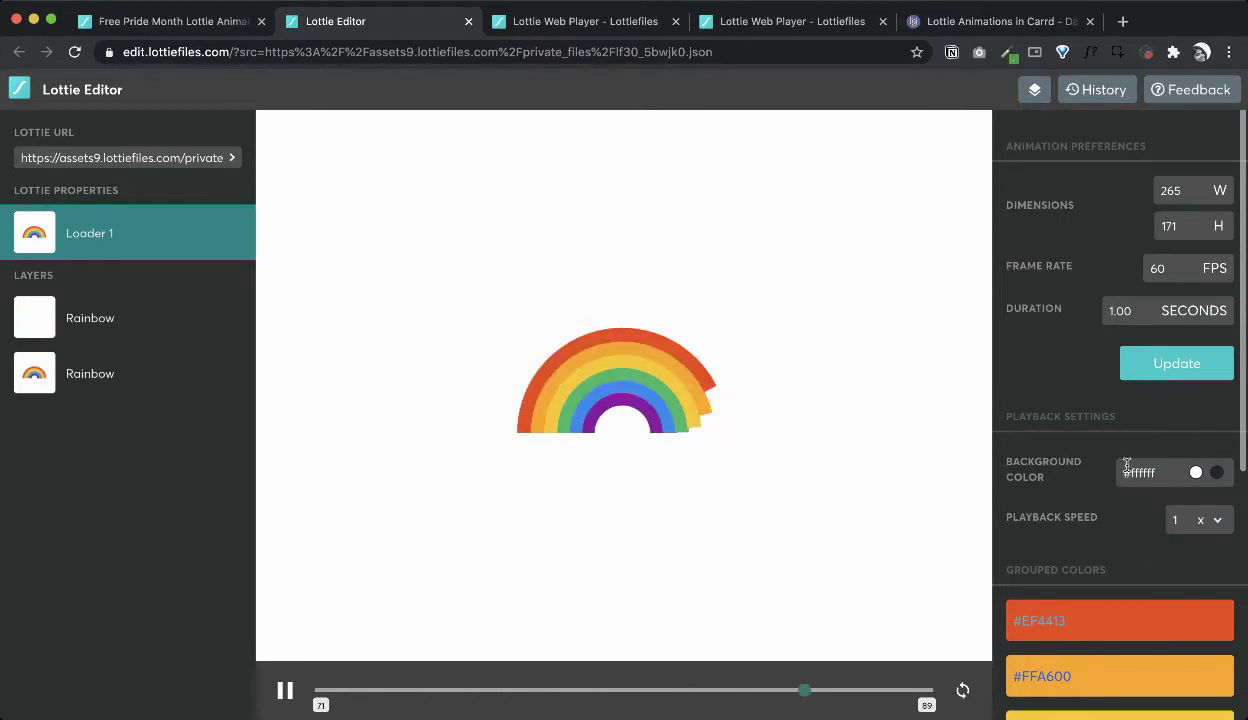
left_click(1190, 363)
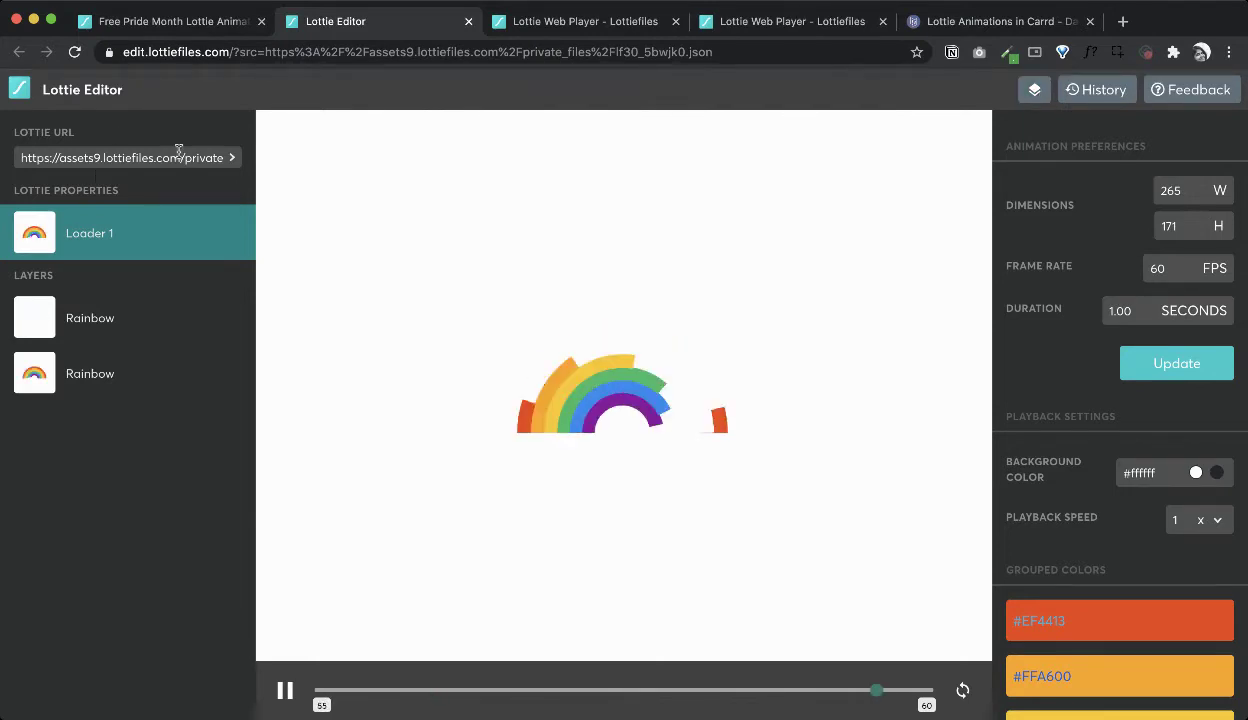
left_click(96, 155)
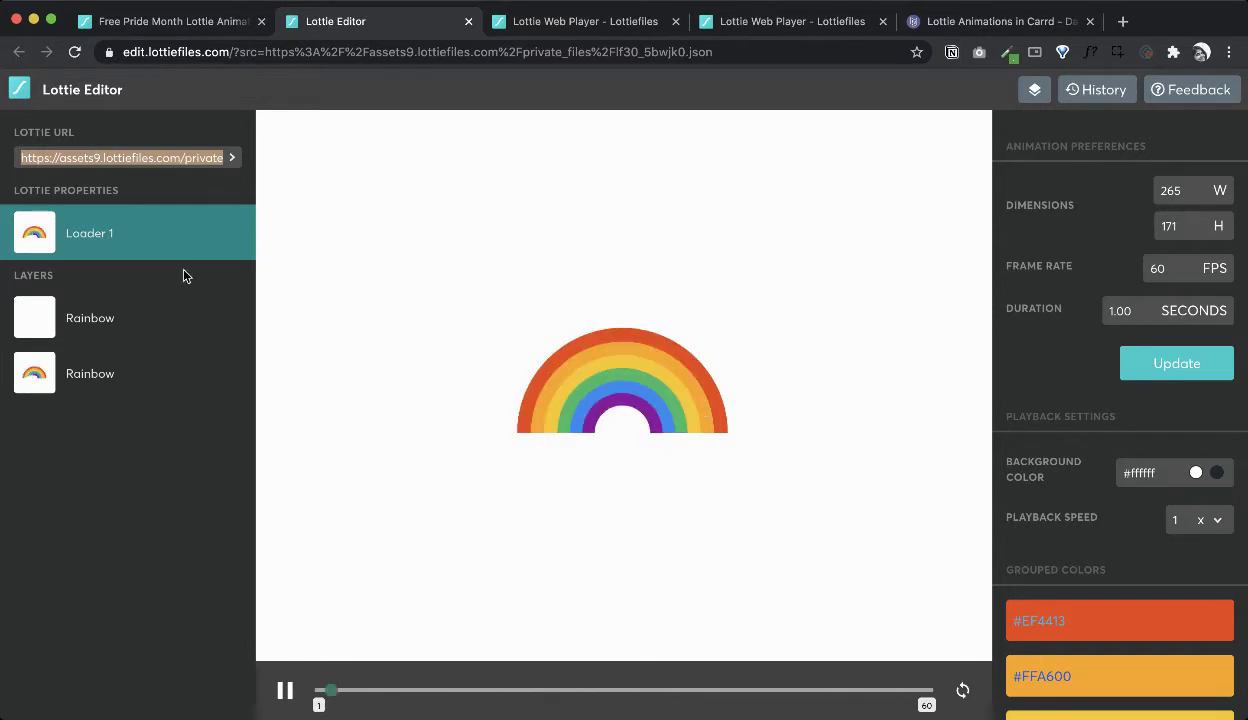
Put the rainbow's JSON URL into the Web Player and generate the 300px embed code.
left_click(577, 22)
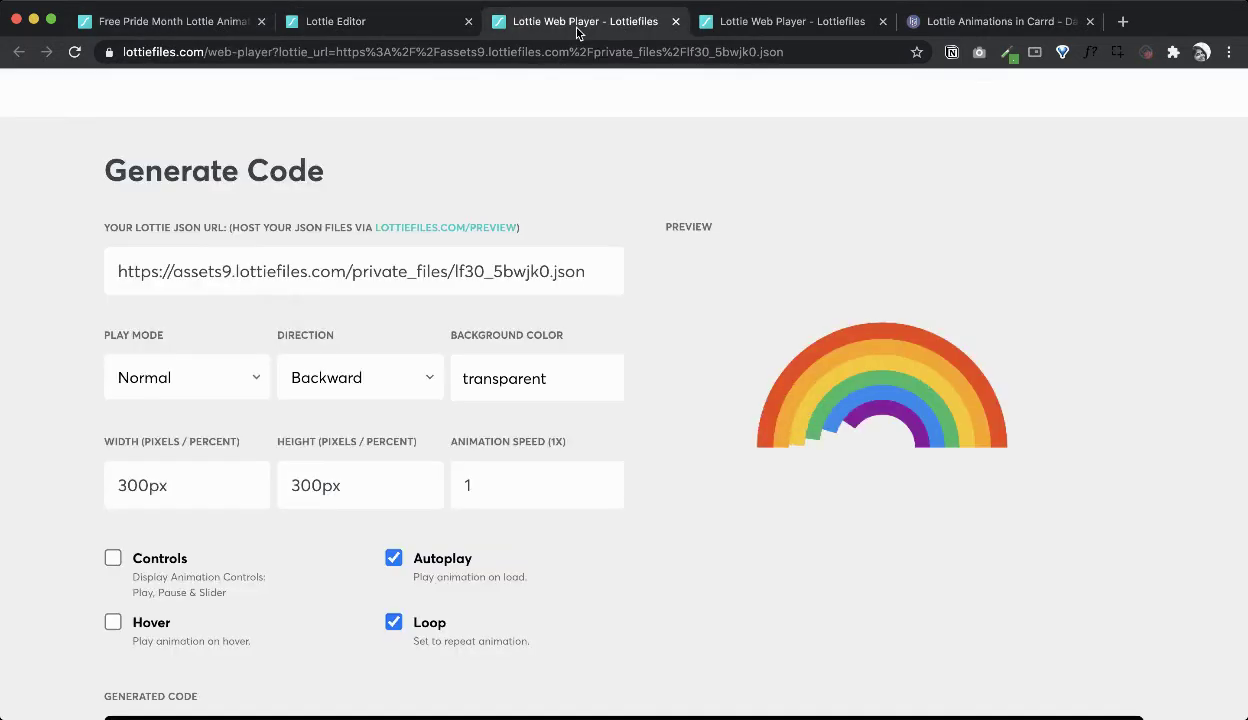
left_click(566, 270)
key("Right")
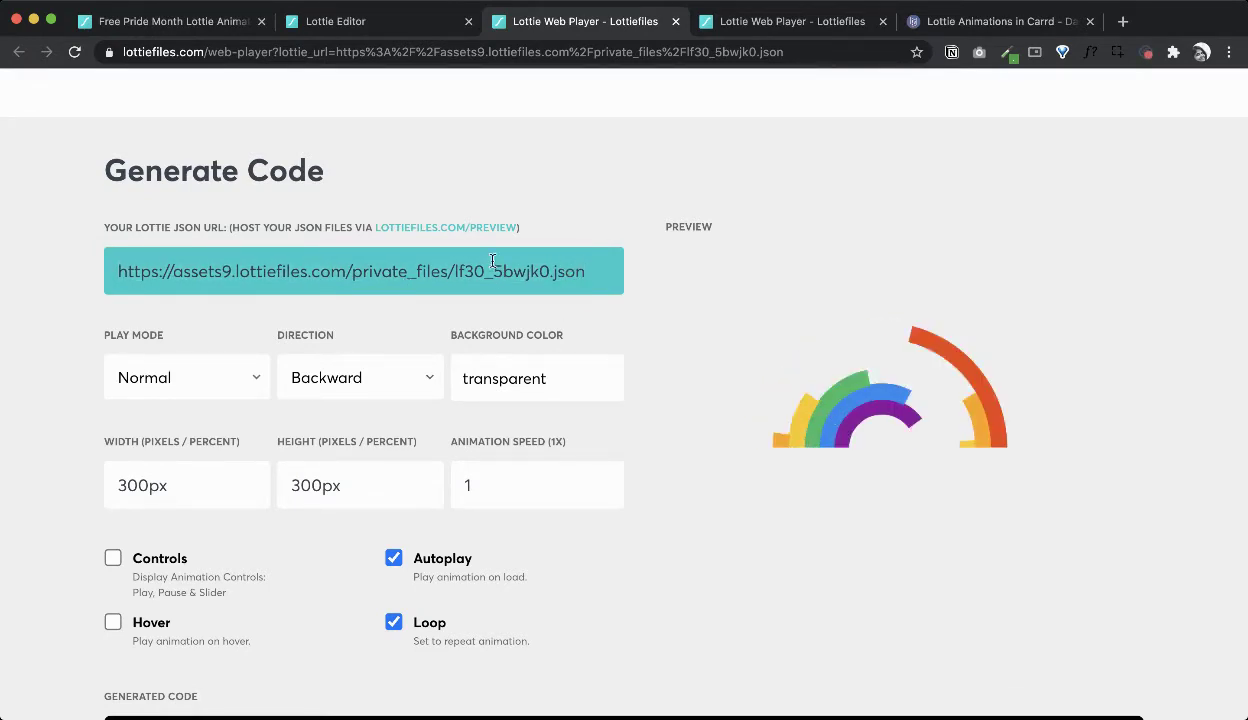
left_click(679, 518)
Copy the generated embed code and return to the Carrd site editor.
scroll(679, 518, "down", 3)
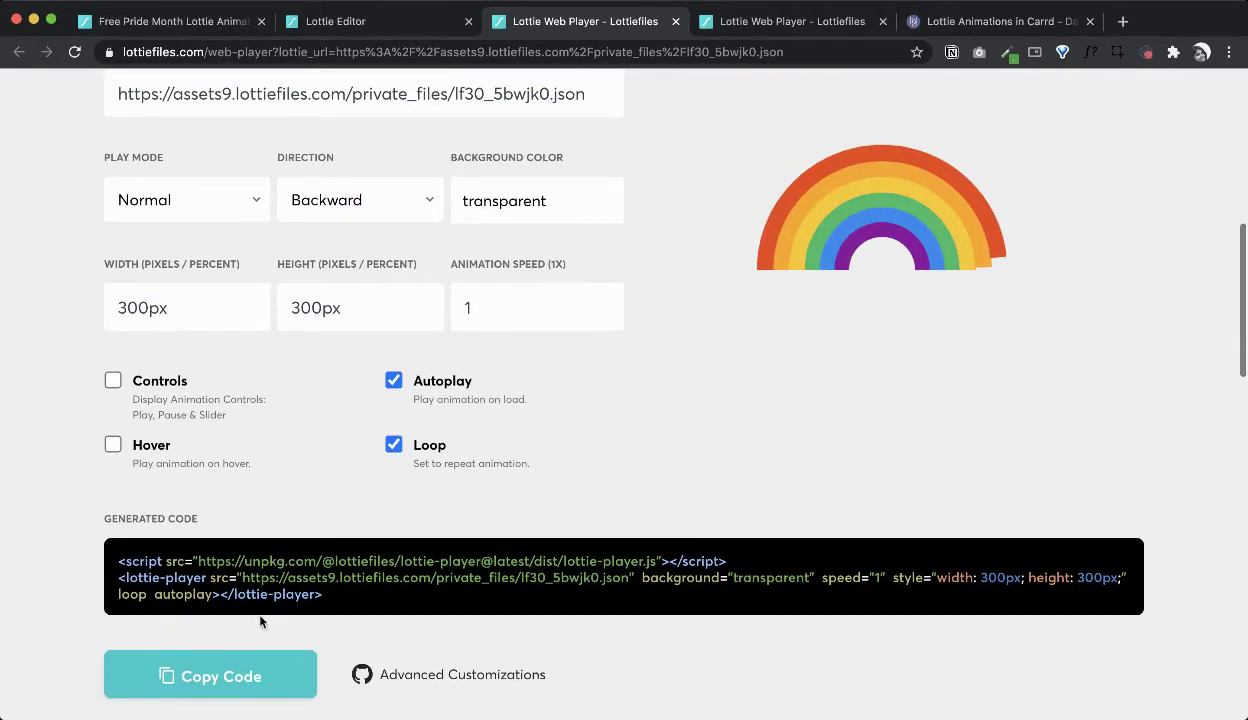
left_click(253, 679)
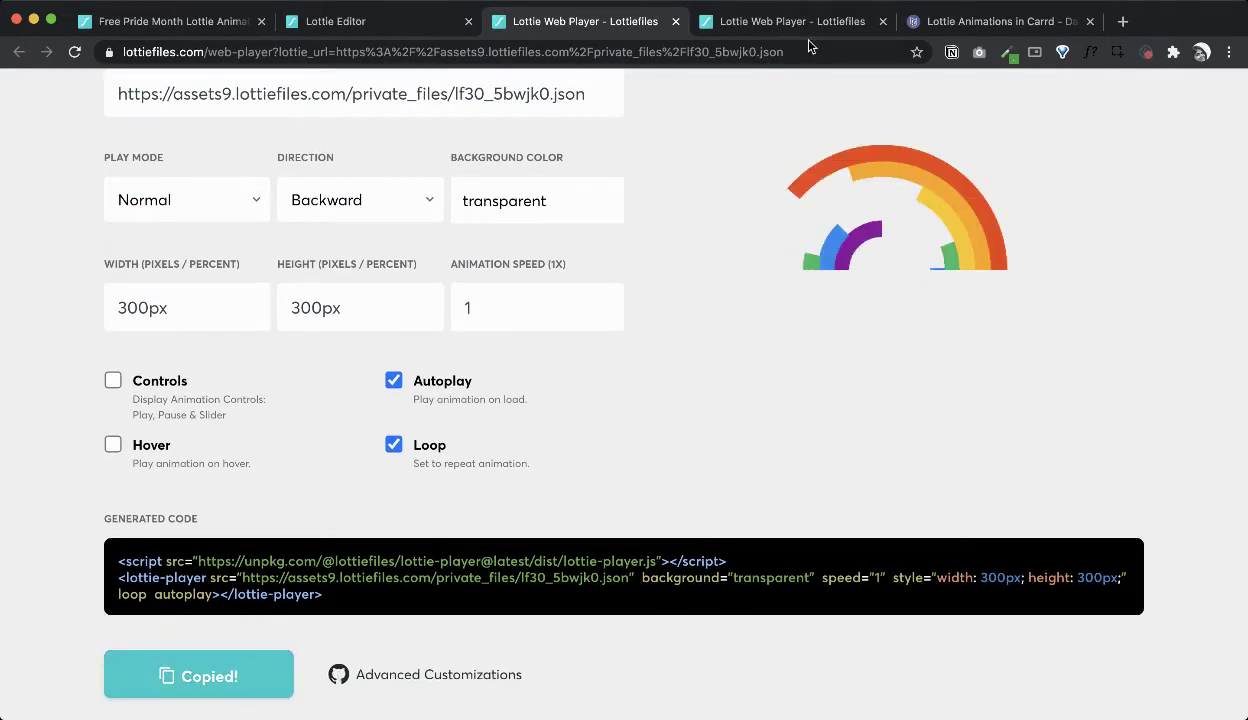
left_click(971, 22)
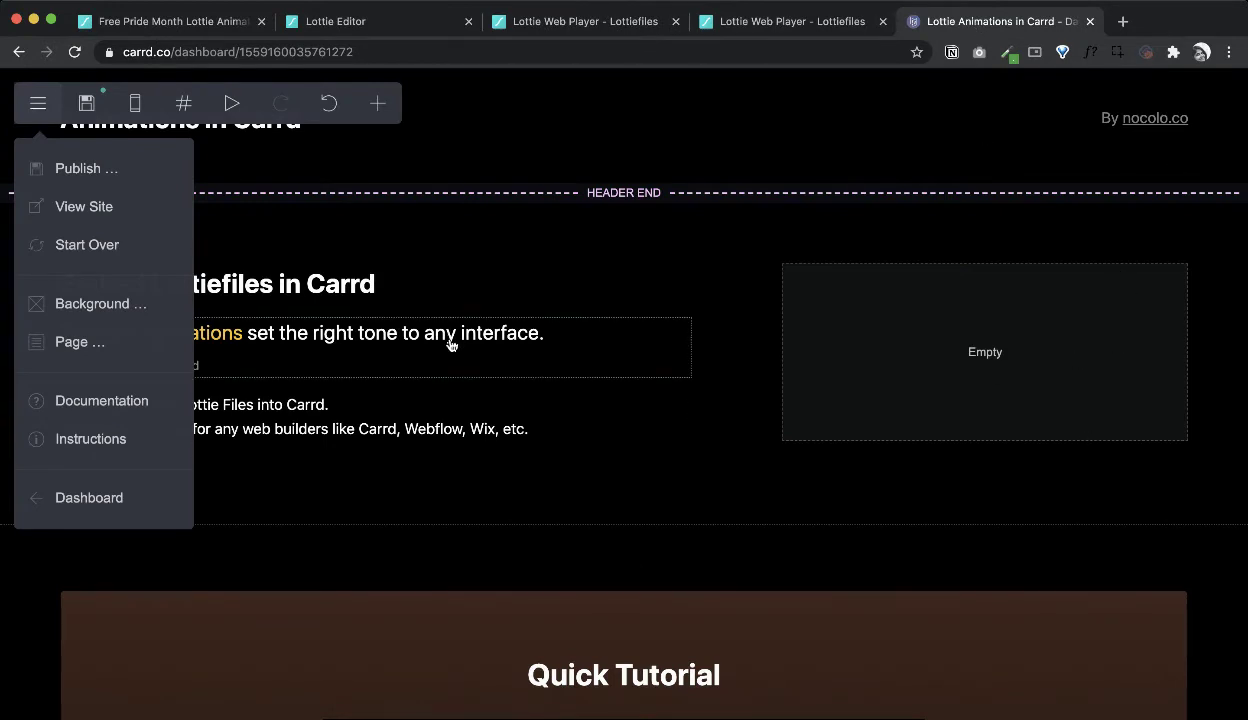
Add an HTML Embed element to the intro container and move it into the right column.
left_click(918, 375)
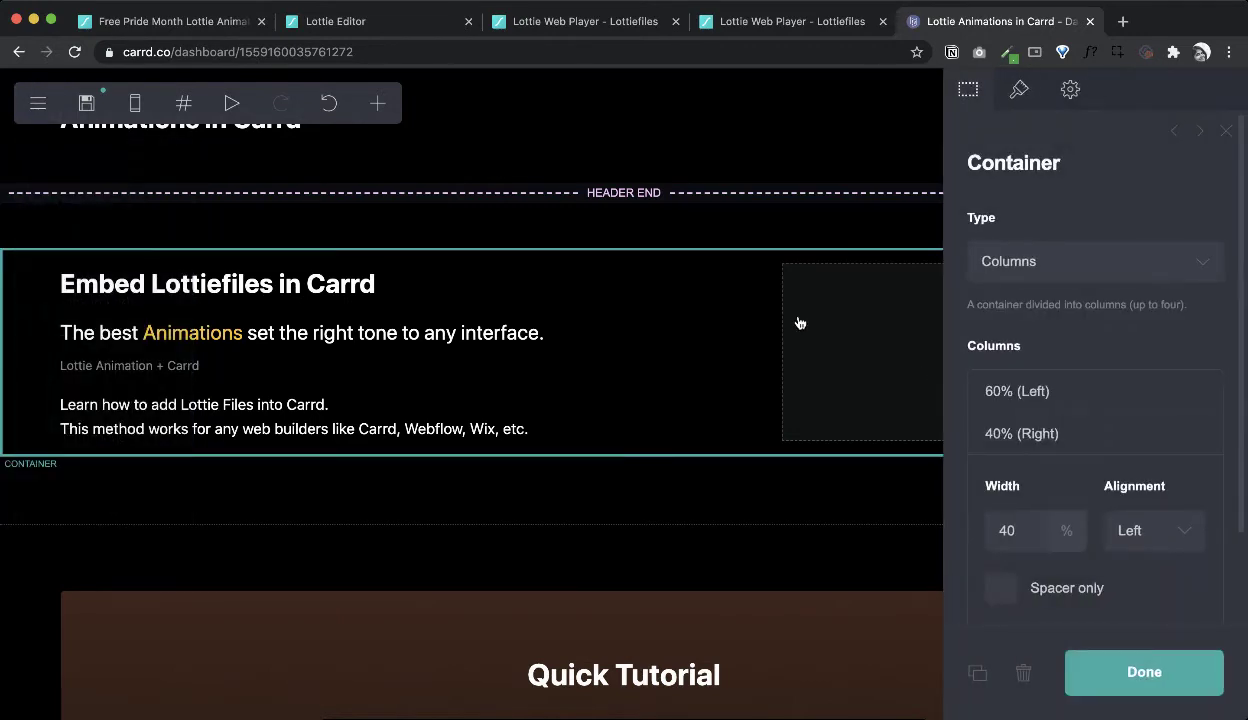
left_click(379, 105)
left_click(524, 437)
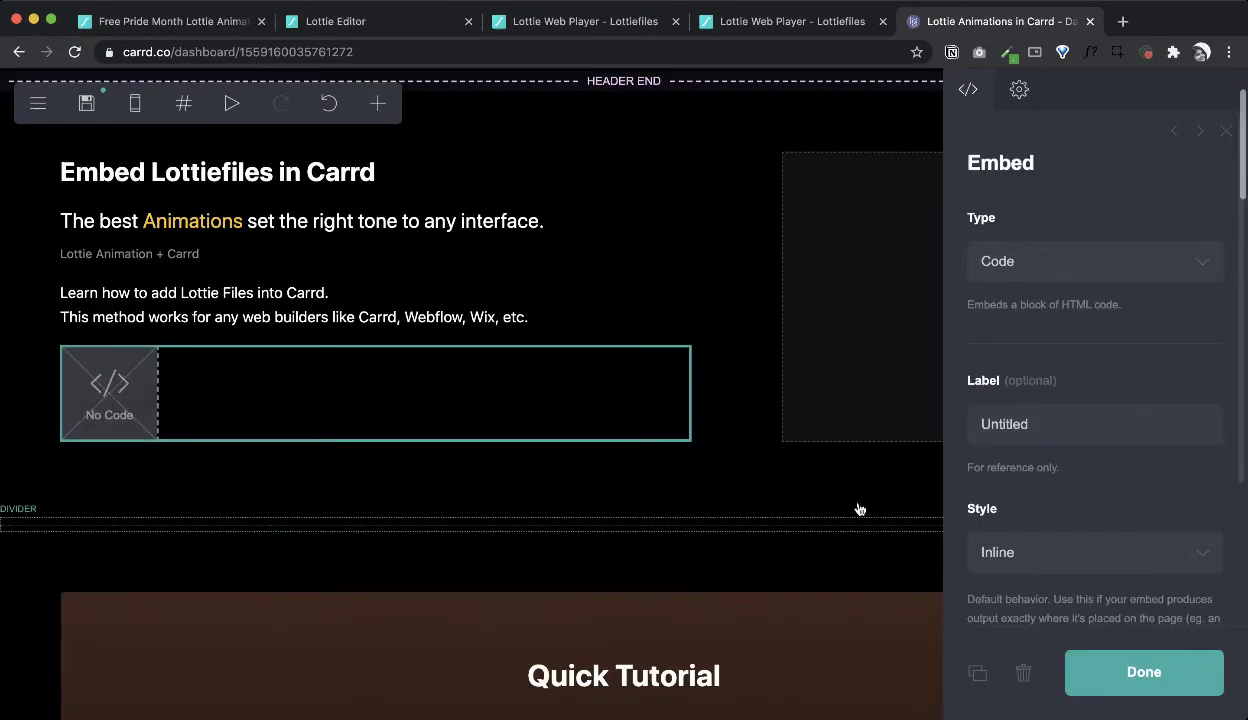
left_click_drag(109, 402, 800, 202)
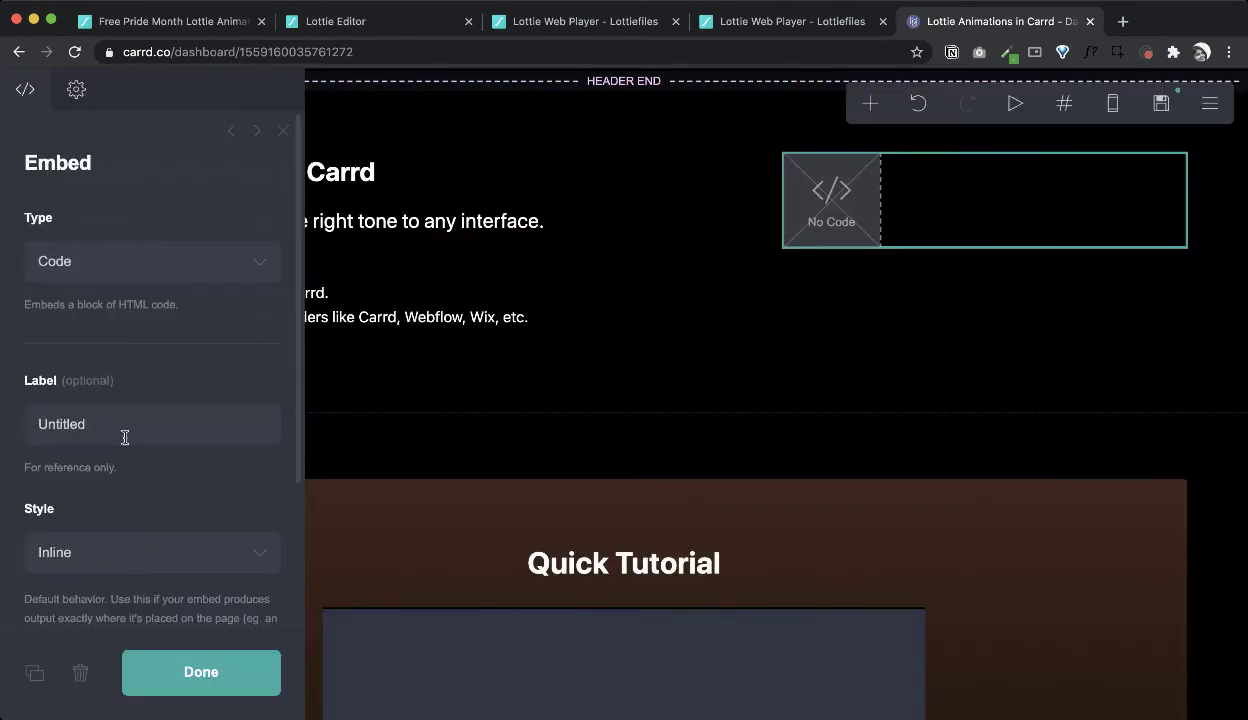
Label the embed 'Lottie Files', paste the Lottie player code, and publish the site.
left_click(138, 429)
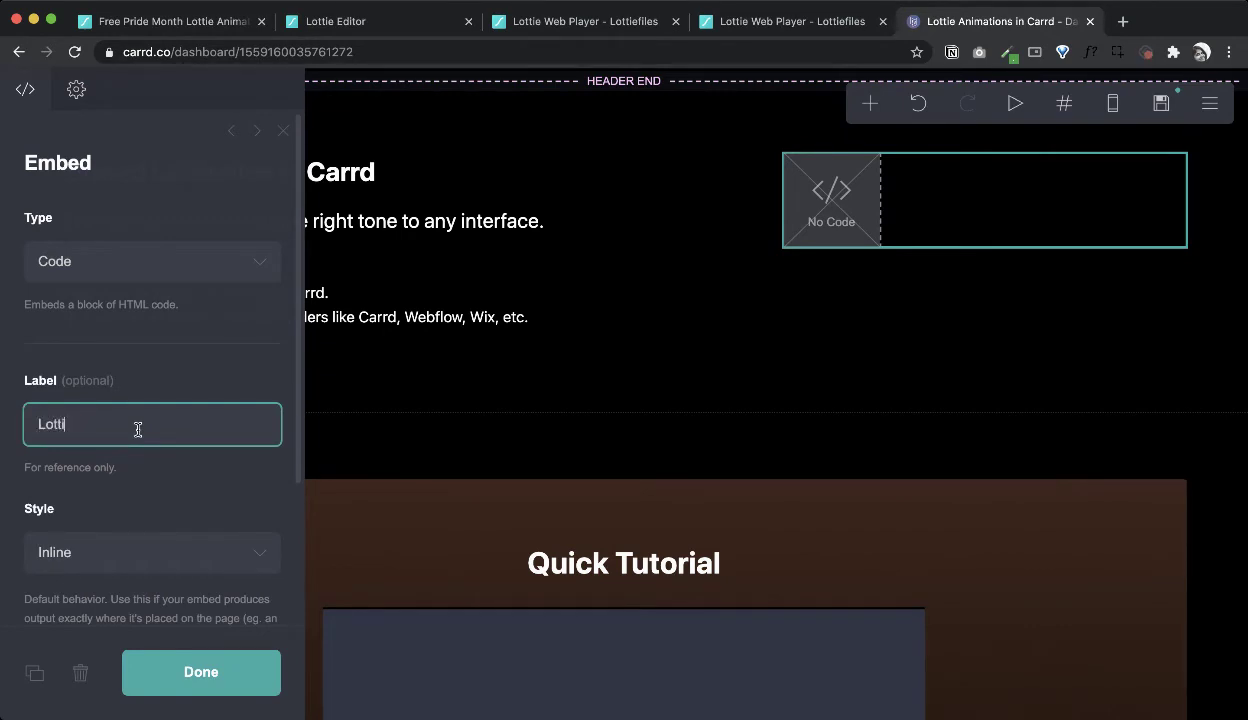
type("Lottie Files")
scroll(167, 541, "down", 3)
left_click(173, 535)
key("super+v")
scroll(220, 407, "down", 2)
left_click(262, 673)
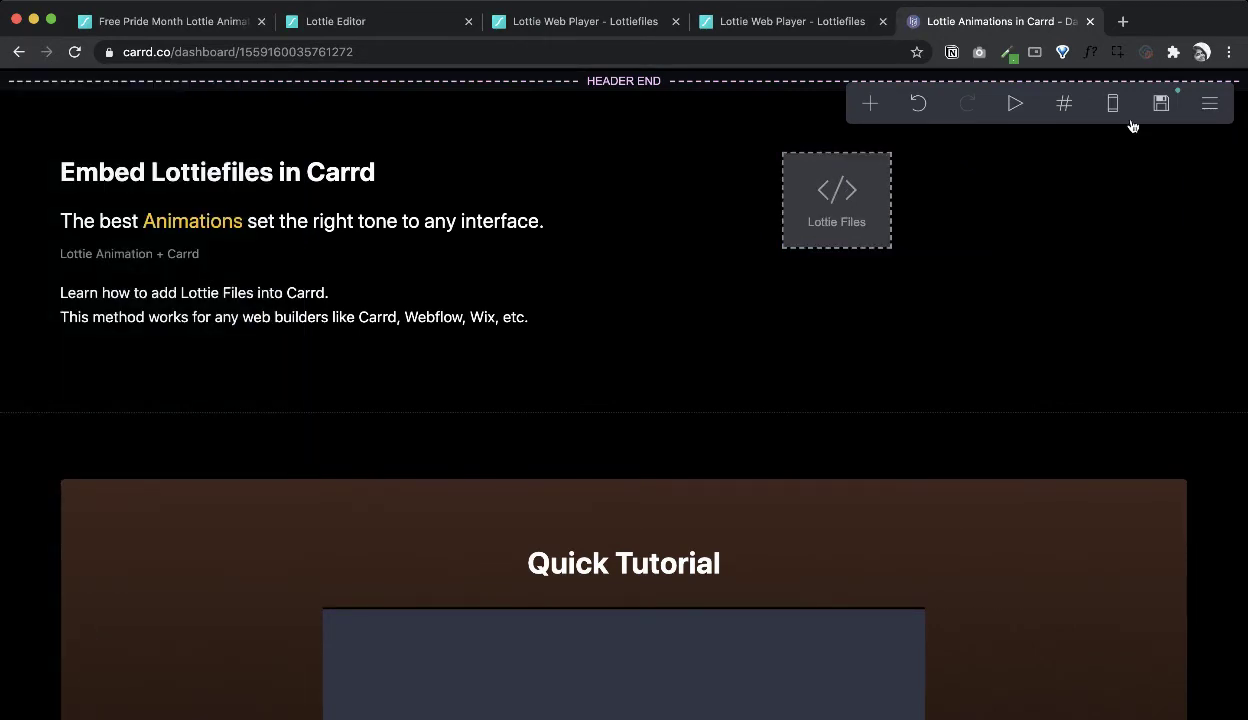
left_click(1164, 115)
left_click(270, 668)
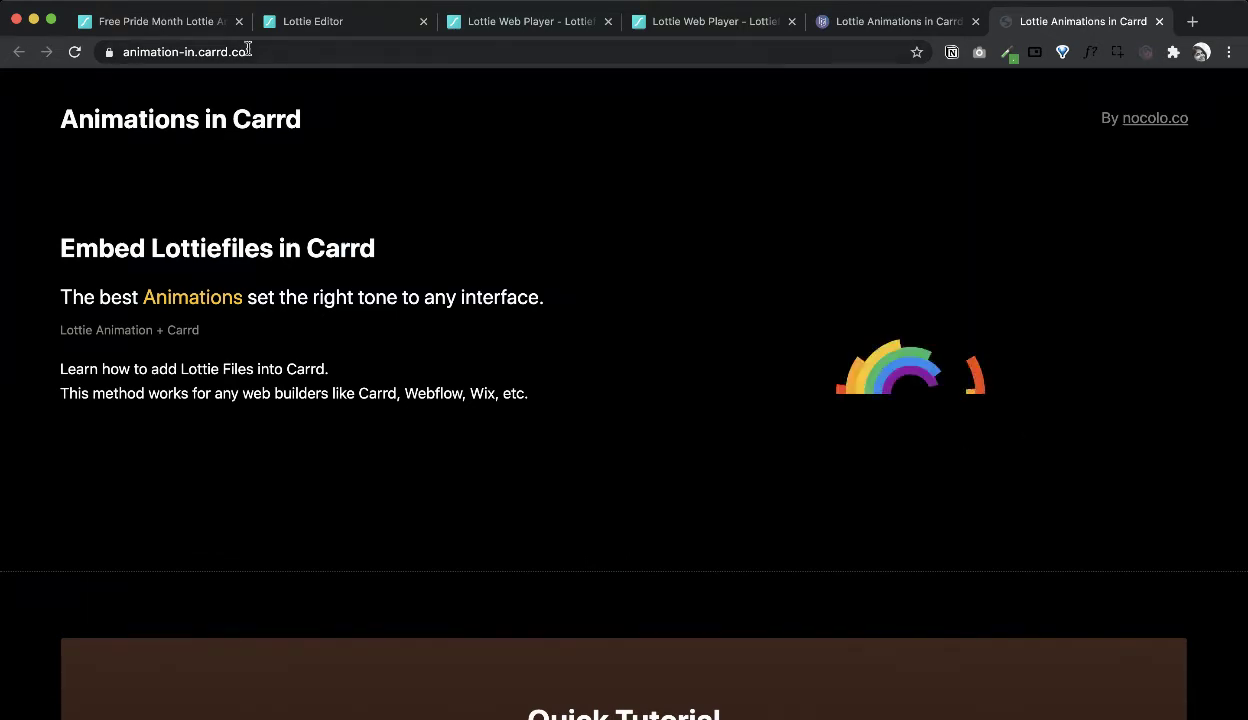
Close the Lottie Editor tab, leaving the Web Player open.
left_click(160, 21)
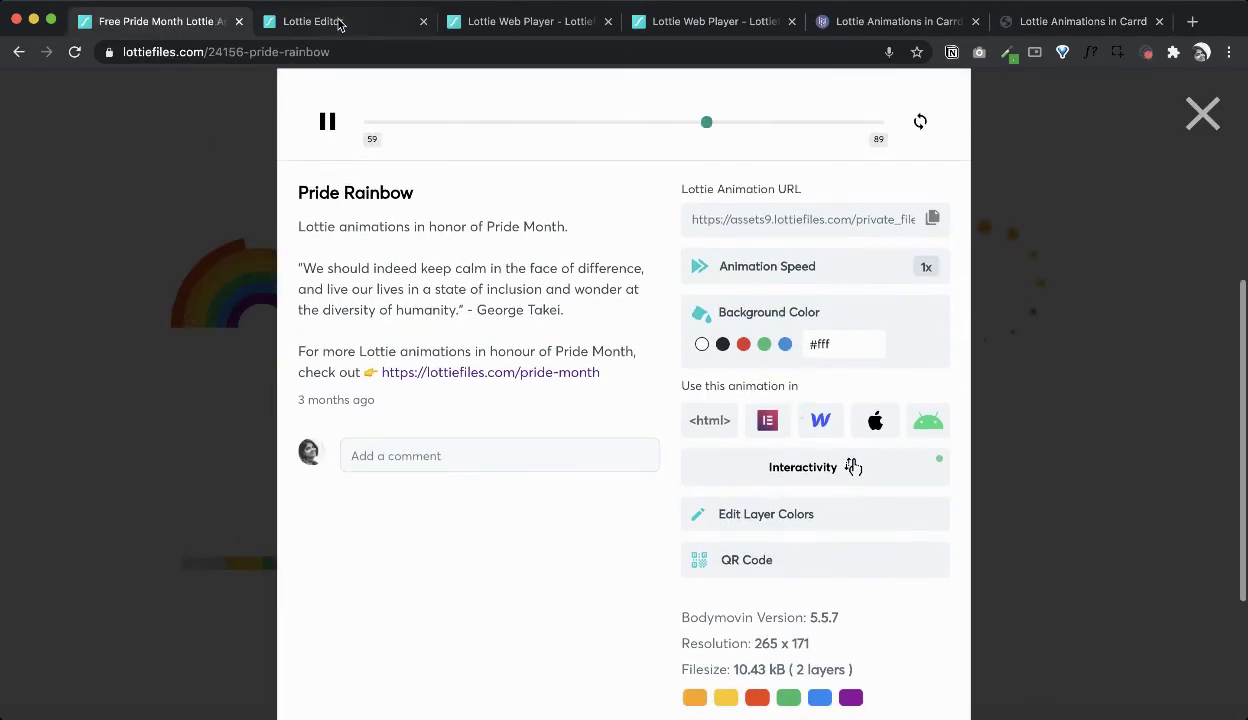
key("ctrl+Tab")
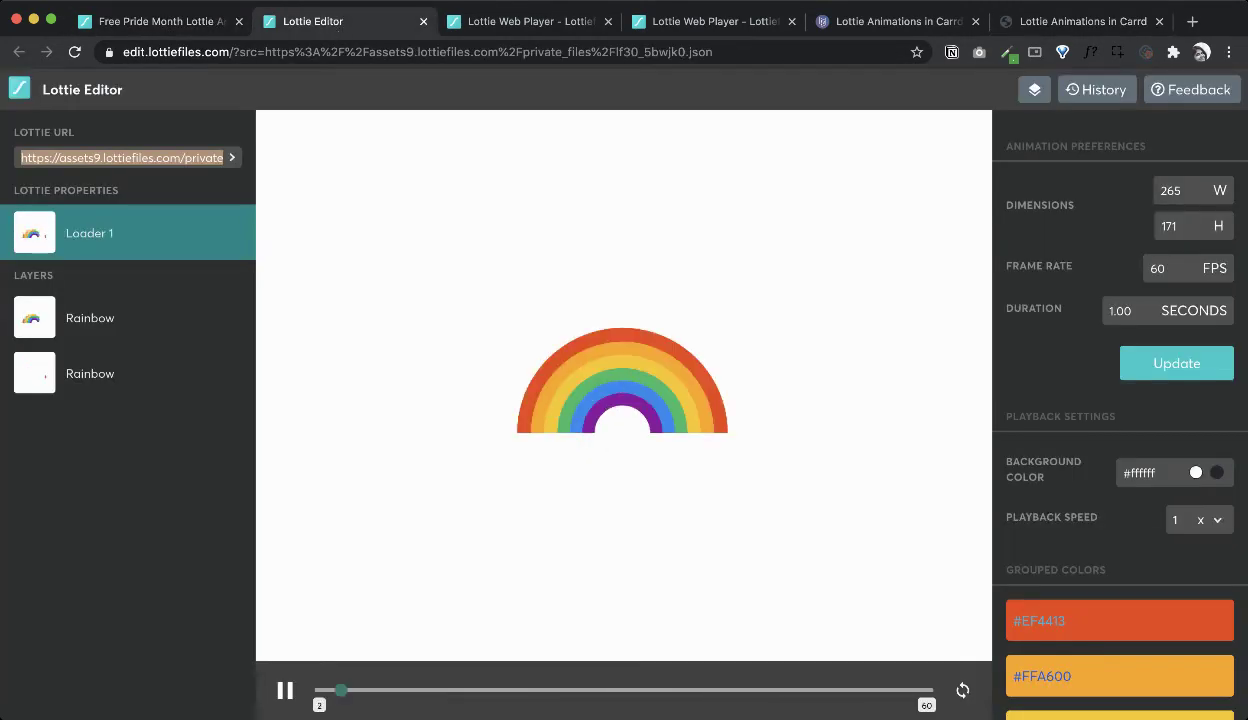
left_click(423, 21)
scroll(368, 488, "up", 1)
Change the embed width and height from 300px to 600px and copy the updated code.
left_click(172, 384)
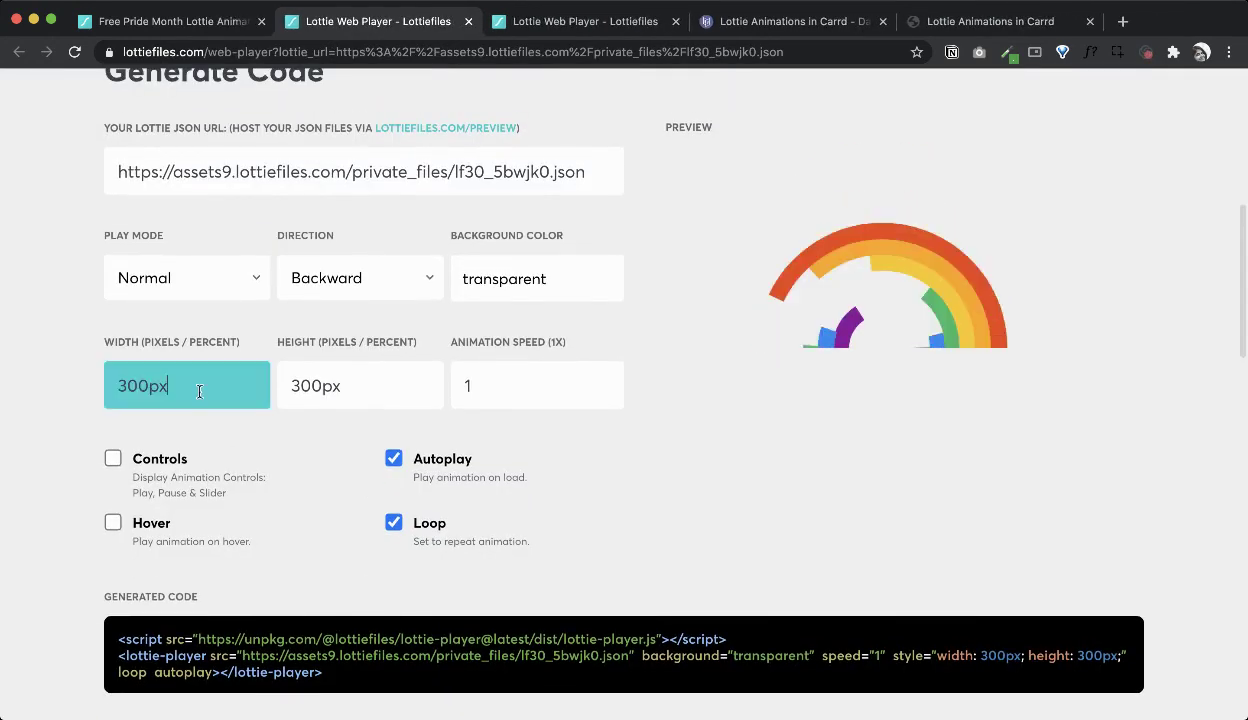
left_click_drag(129, 385, 118, 385)
type("6")
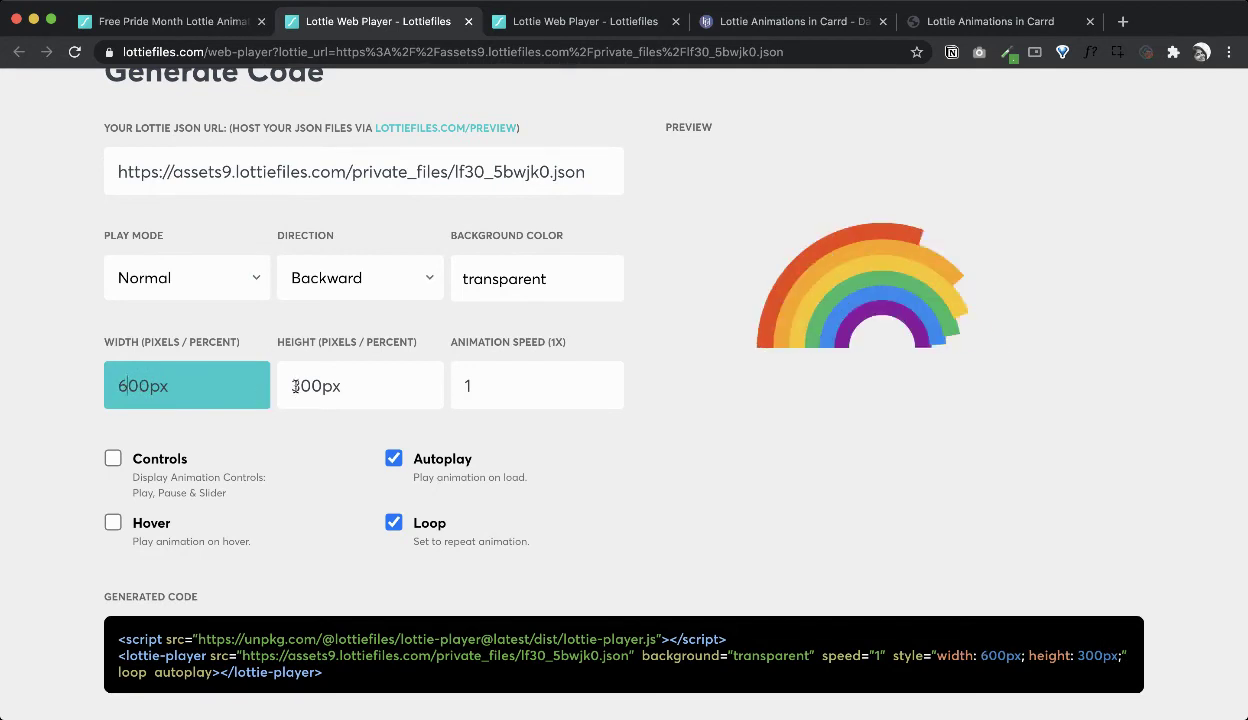
left_click(297, 386)
key("BackSpace")
type("6")
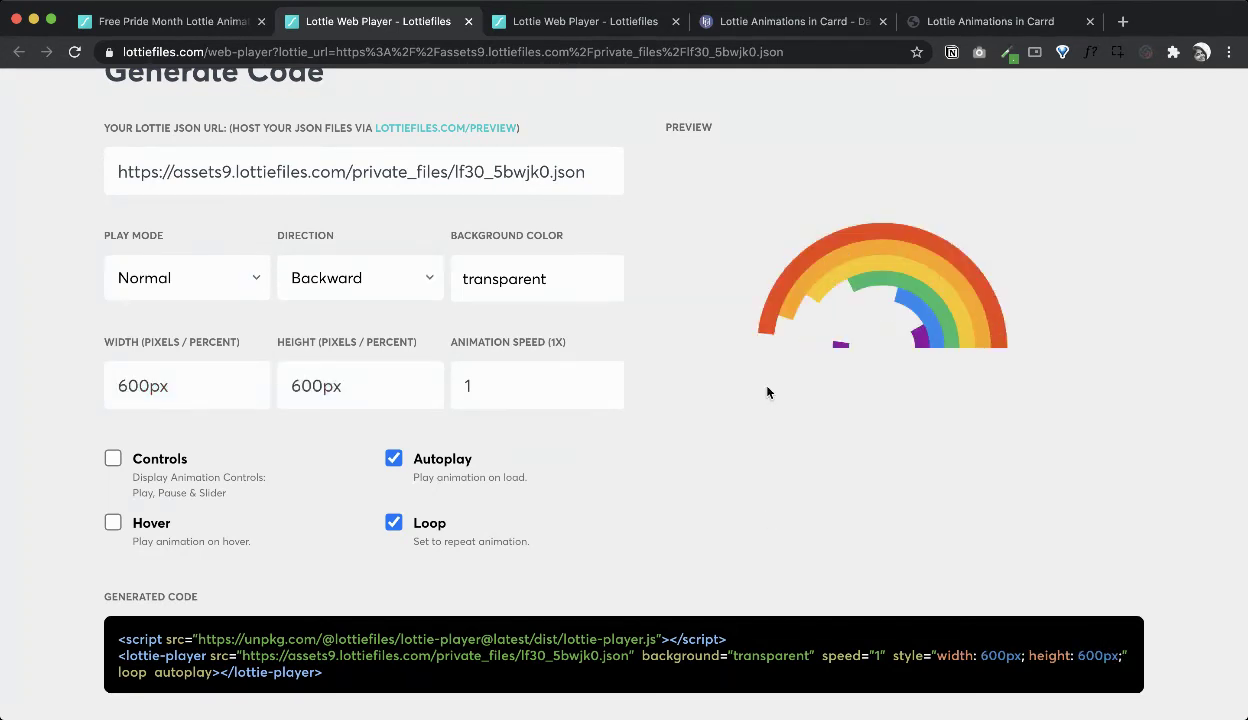
scroll(600, 440, "down", 3)
left_click(172, 587)
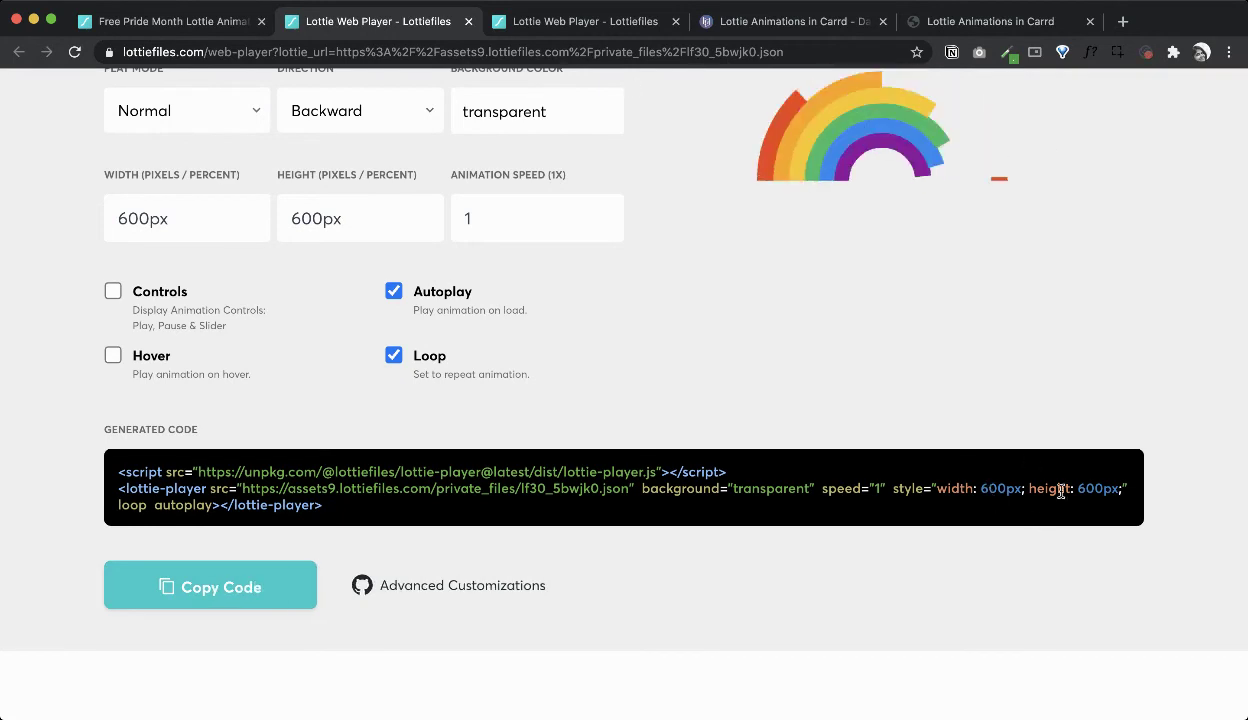
Paste the 600×600 animation code into the Lottie Files embed and publish the changes.
left_click(785, 21)
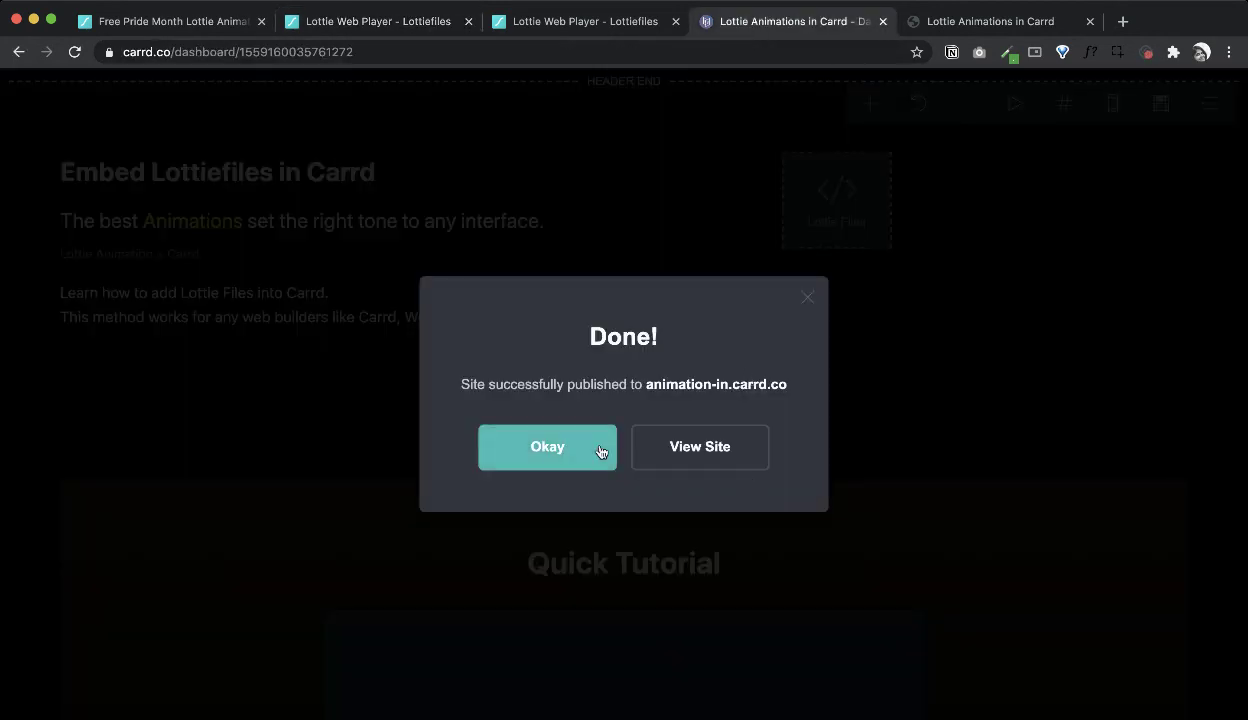
left_click(599, 451)
left_click(853, 231)
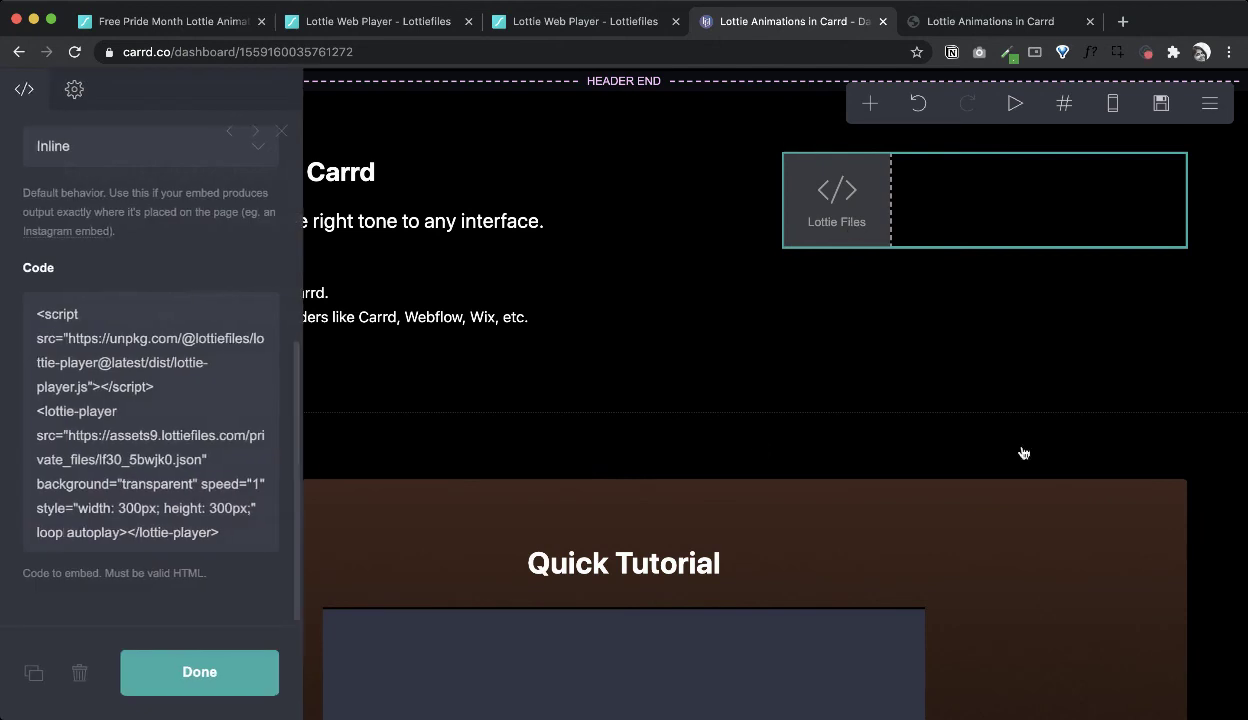
left_click(127, 502)
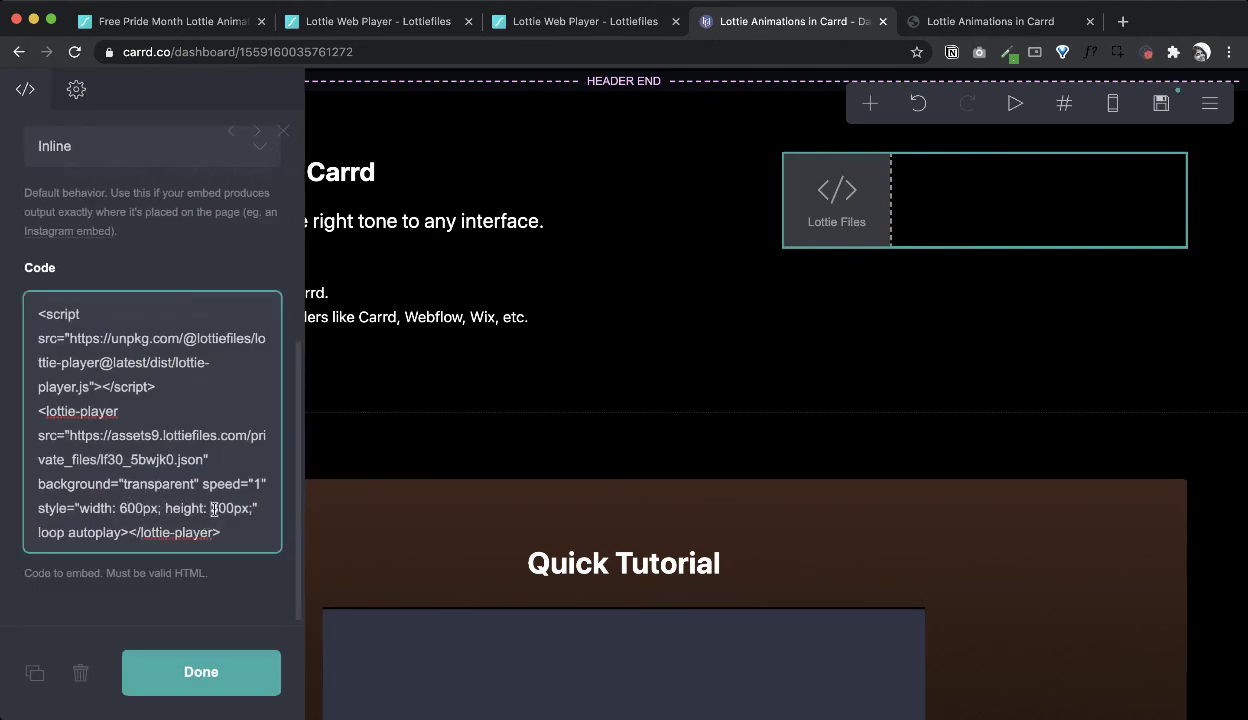
left_click(191, 671)
key("super+s")
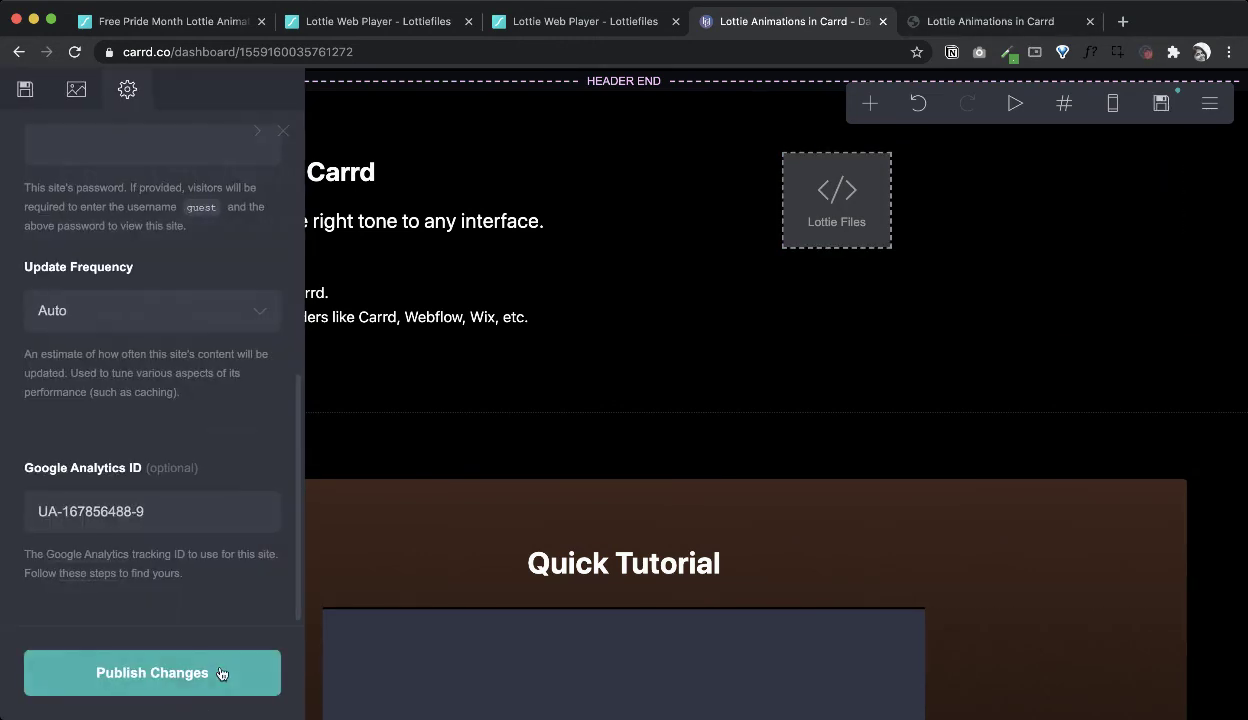
left_click(228, 673)
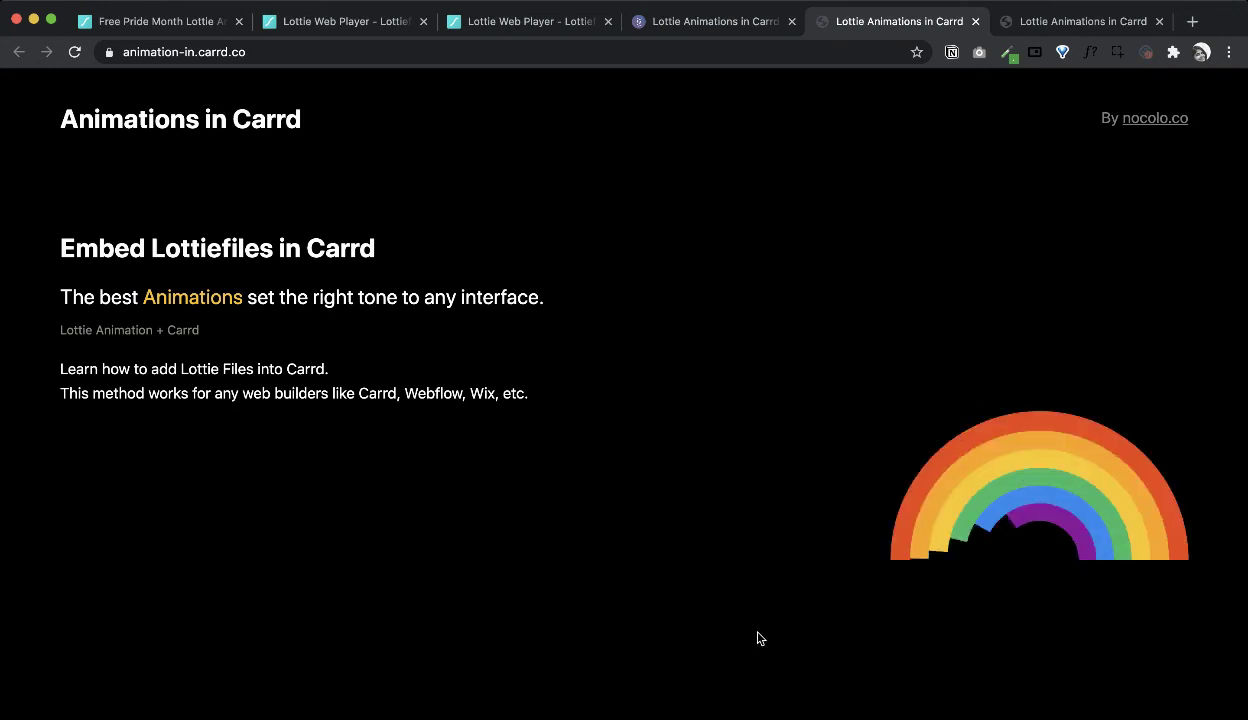
Scroll through the republished site to view the enlarged rainbow animation.
scroll(1058, 441, "down", 5)
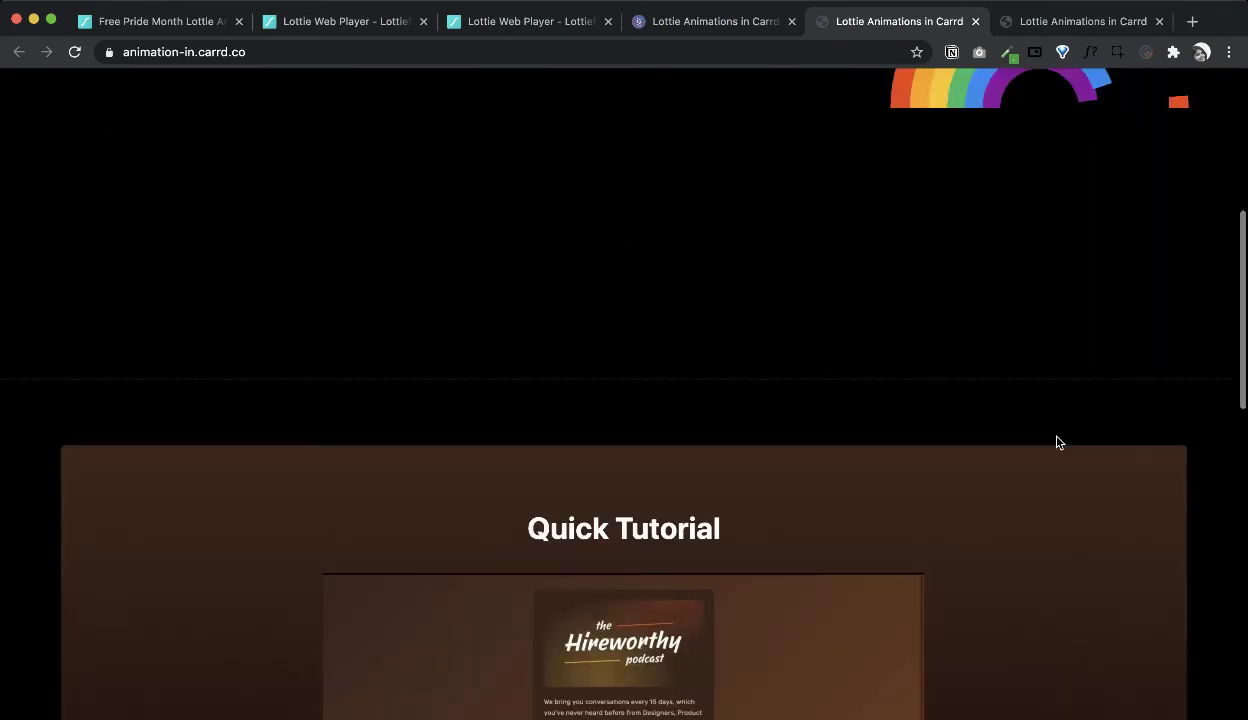
scroll(1058, 441, "up", 2)
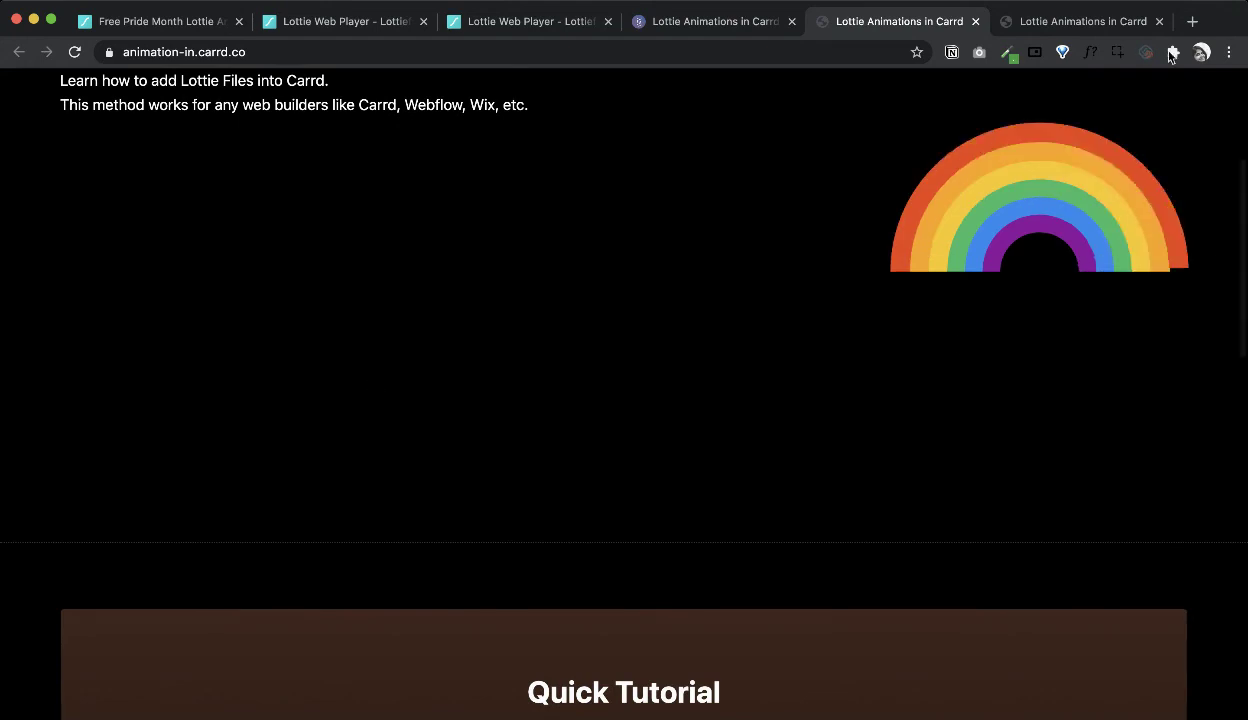
scroll(918, 198, "up", 3)
Switch between the earlier and republished site tabs to compare the smaller and 600px rainbows.
left_click(1078, 21)
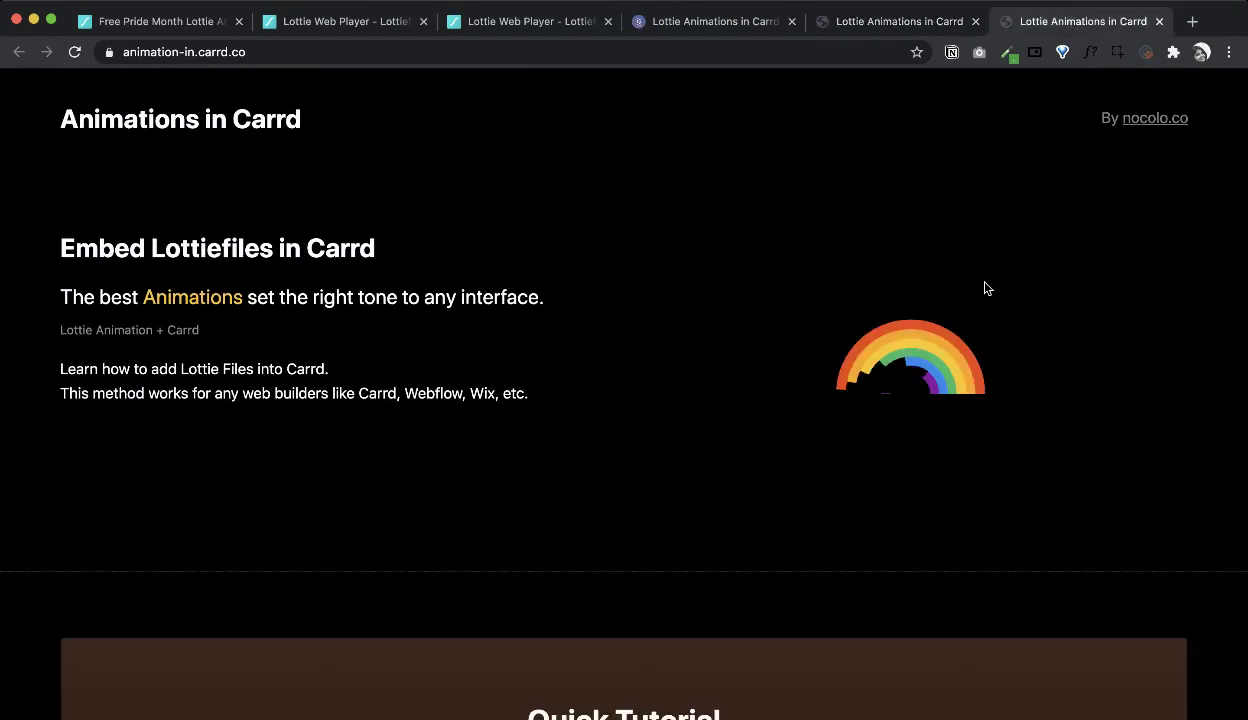
left_click(890, 24)
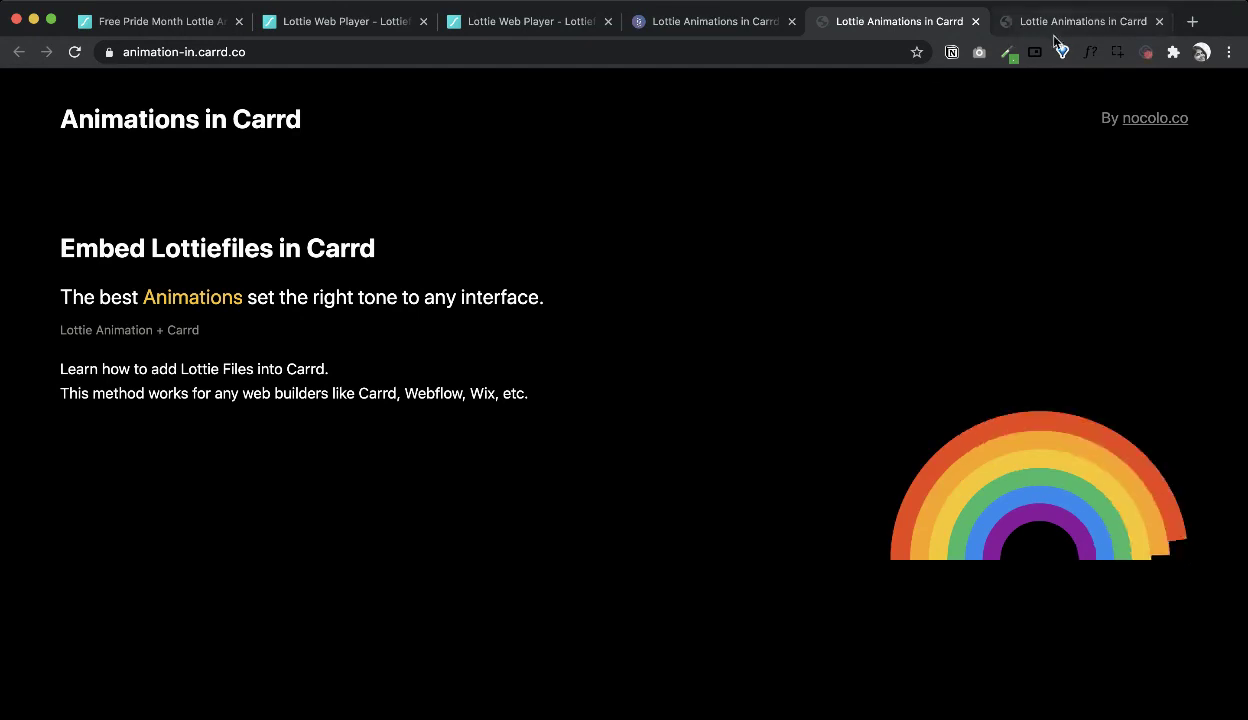
left_click(685, 28)
left_click(883, 24)
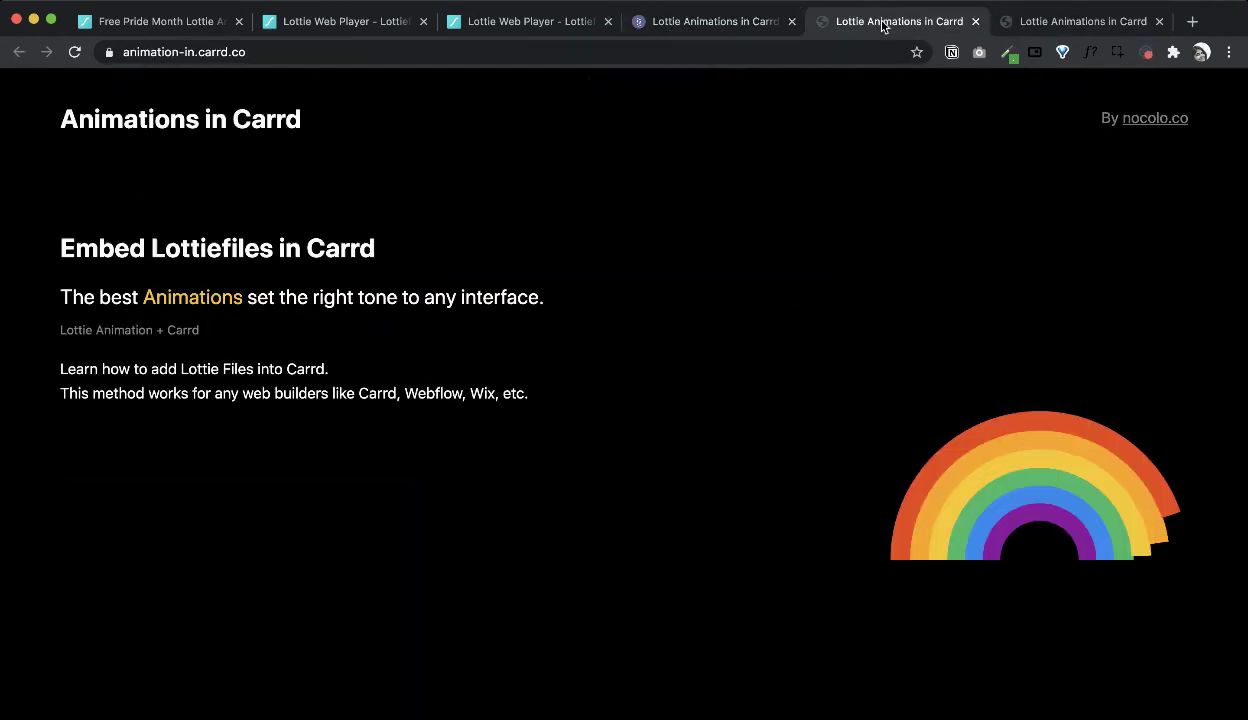
left_click(1048, 14)
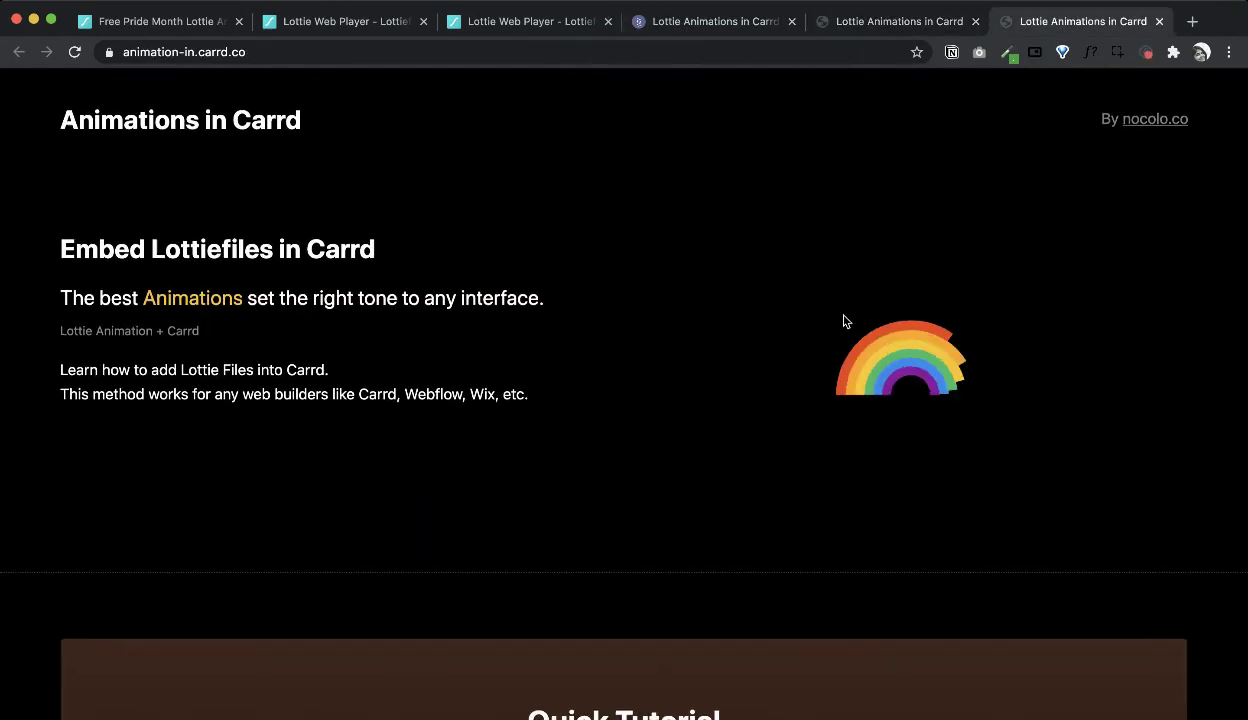